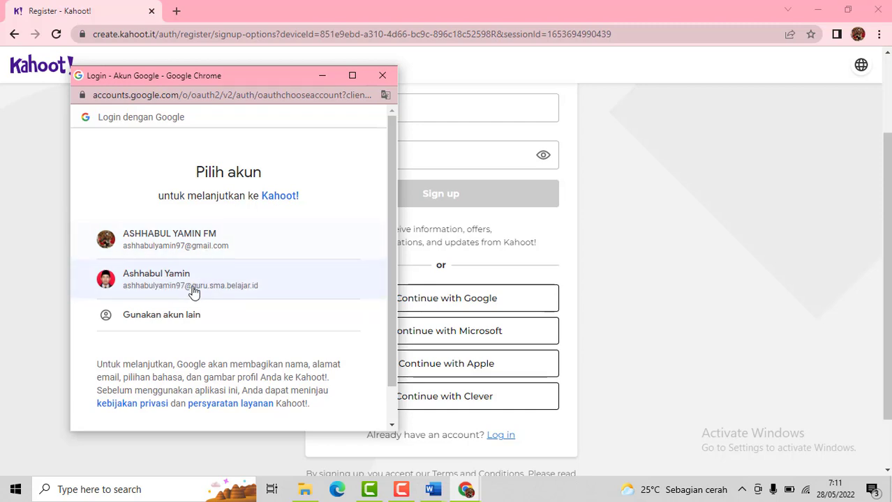
# - Dismiss the Google account chooser and return from the sign-up pages to the Kahoot! home page
pyautogui.click(382, 74)
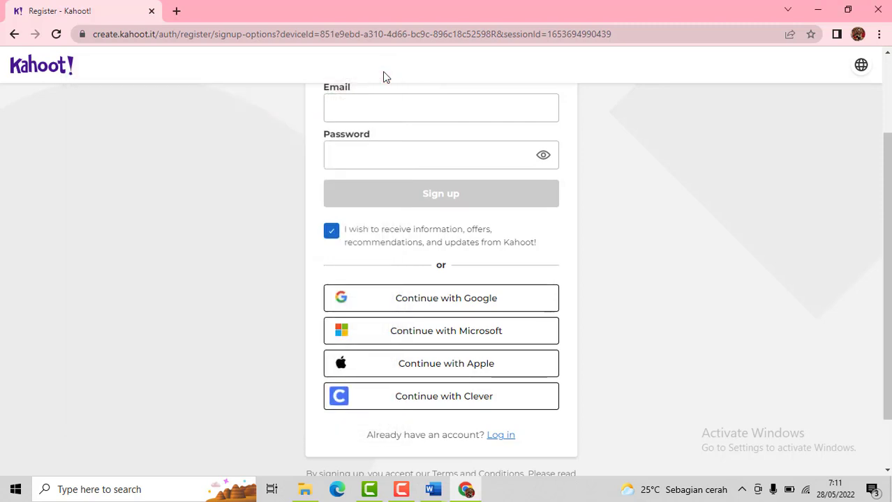
pyautogui.click(14, 35)
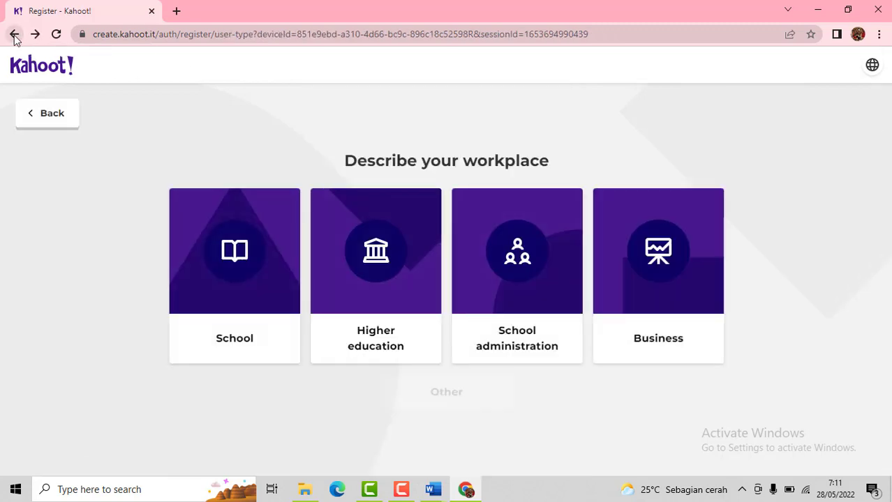
pyautogui.click(14, 34)
pyautogui.click(14, 37)
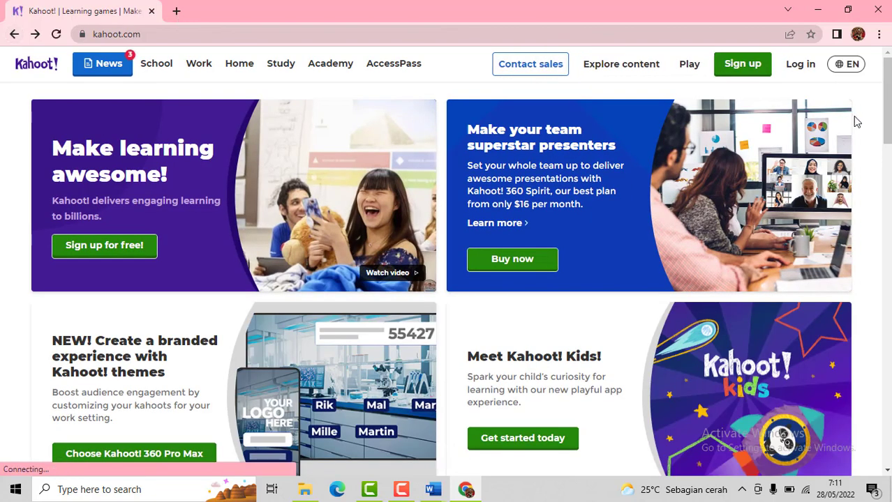
# - Log in to Kahoot! by continuing with Google and choosing the school (belajar.id) account
pyautogui.click(806, 69)
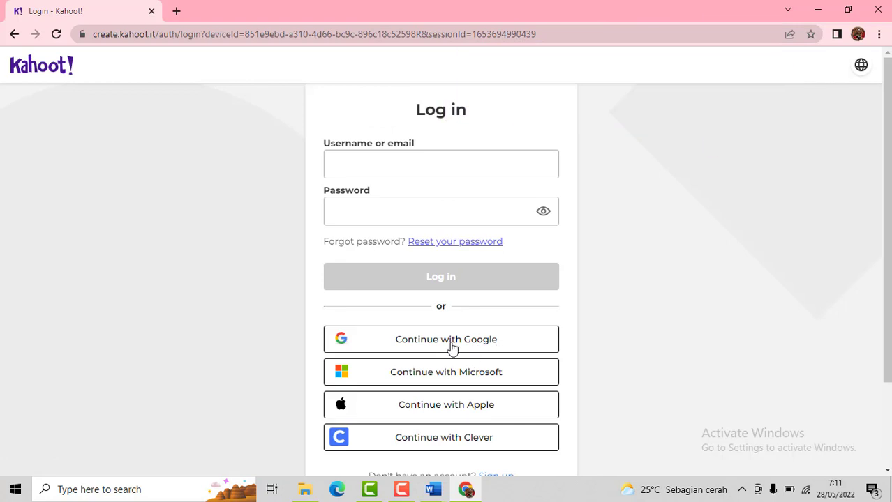
pyautogui.click(452, 347)
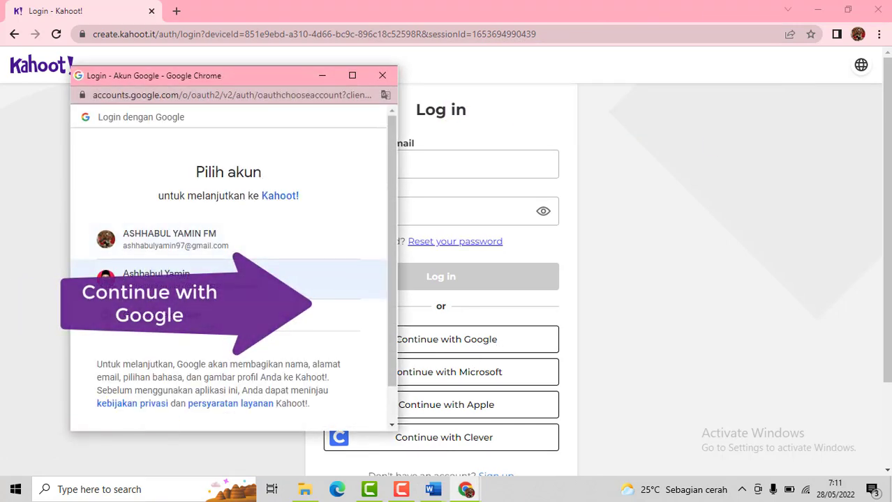
pyautogui.click(177, 286)
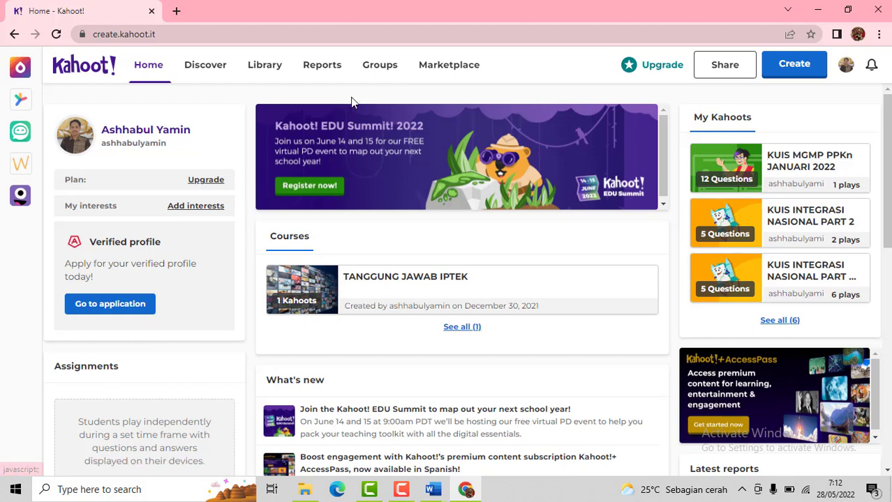
# - Look over the library's kahoots and create a new kahoot from the "Kahoot! for formative assessment" template
pyautogui.click(267, 69)
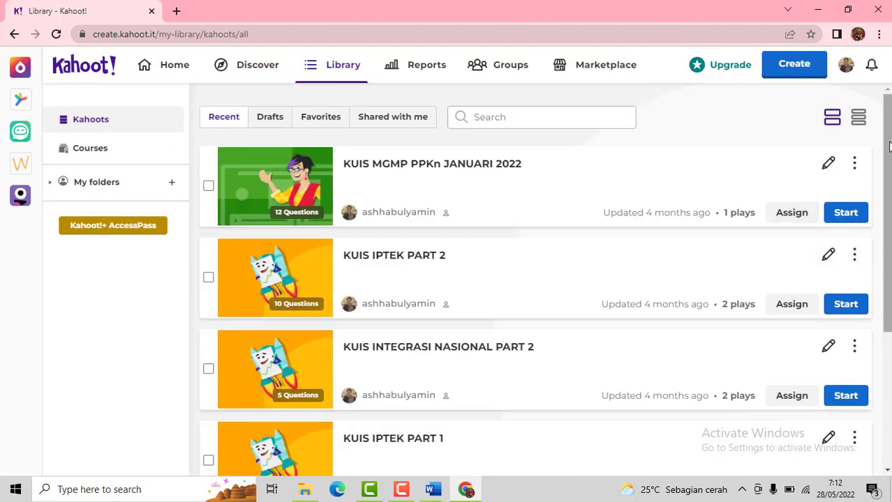
pyautogui.moveTo(887, 146); pyautogui.dragTo(886, 114)
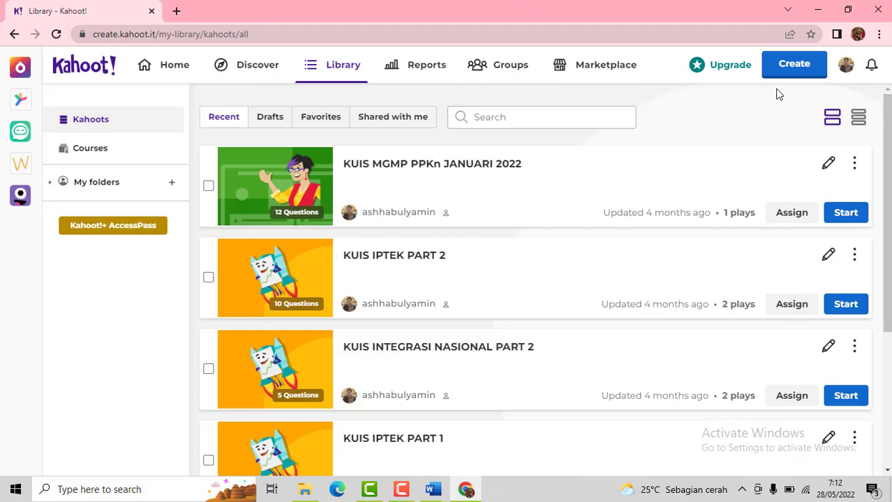
pyautogui.click(800, 75)
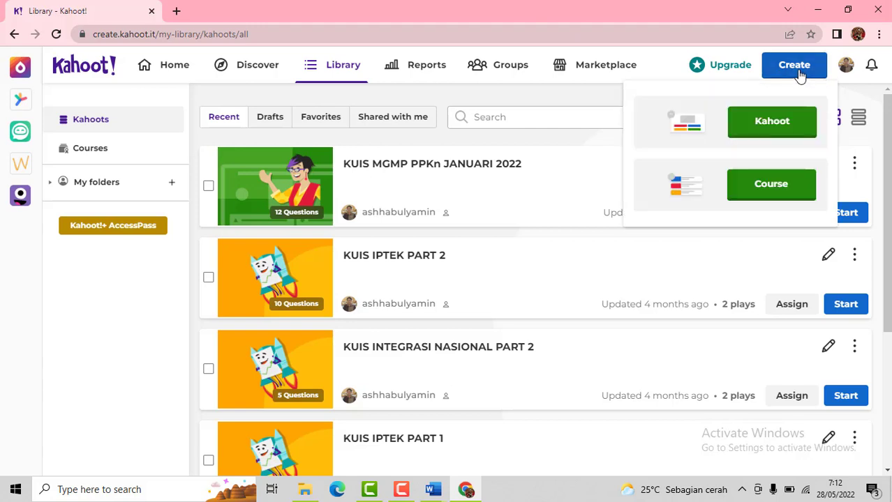
pyautogui.click(783, 130)
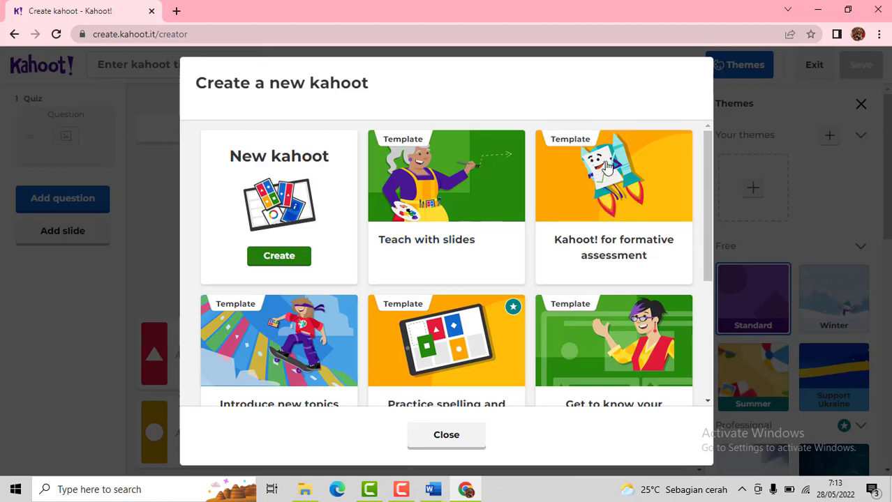
pyautogui.press('Return')
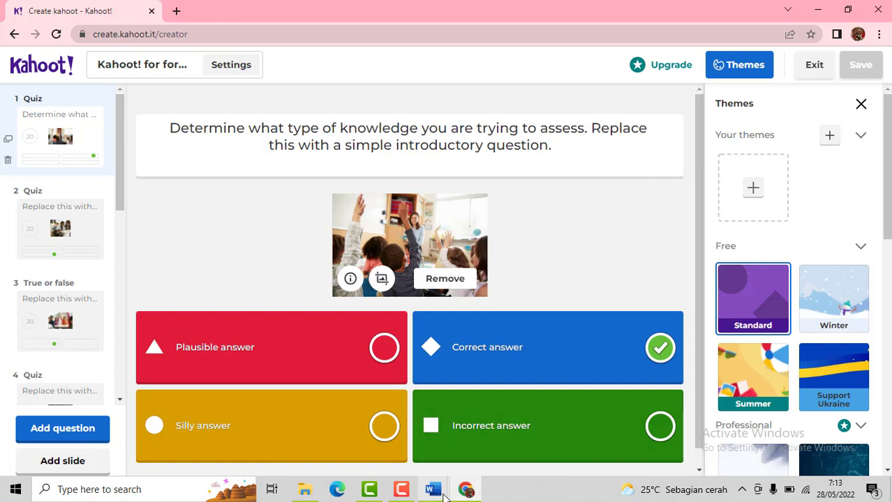
# - Switch to the Word document SOAL PAS and copy the first question with its options A to D
pyautogui.moveTo(434, 490)
pyautogui.click(362, 431)
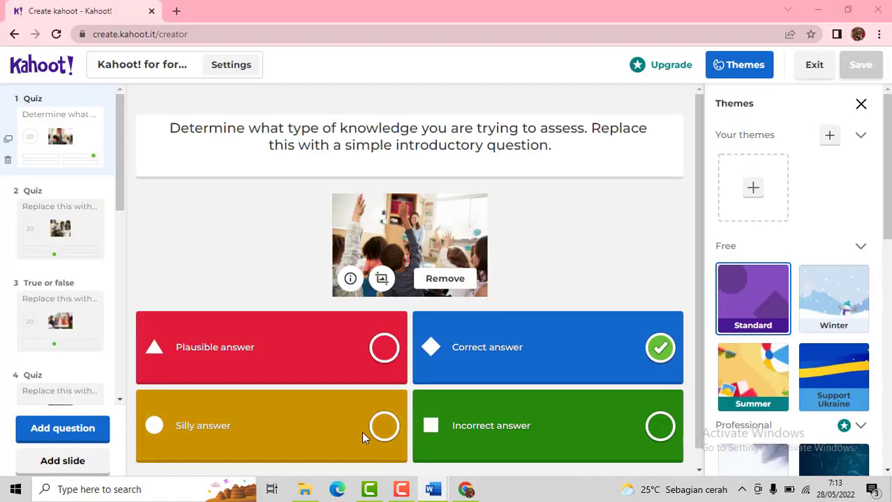
pyautogui.moveTo(269, 172); pyautogui.dragTo(326, 237)
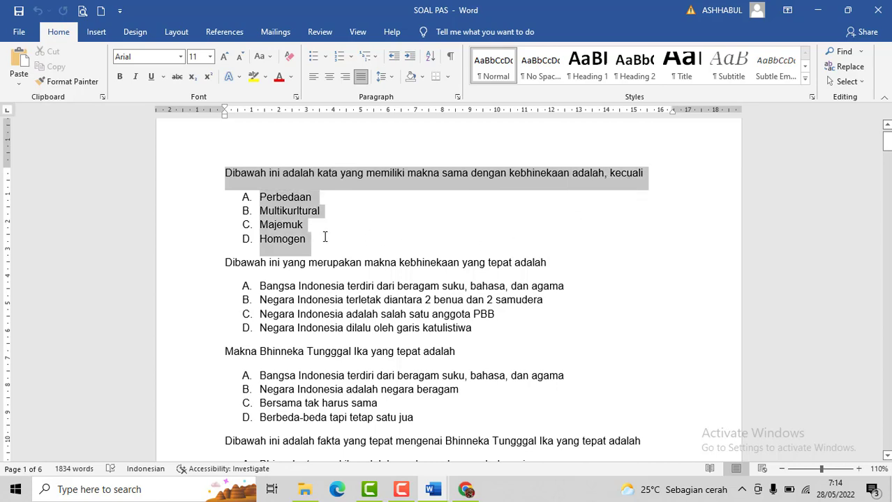
# - Switch back to Kahoot! in Chrome and replace the first quiz question's text with the copied question and options
pyautogui.click(466, 491)
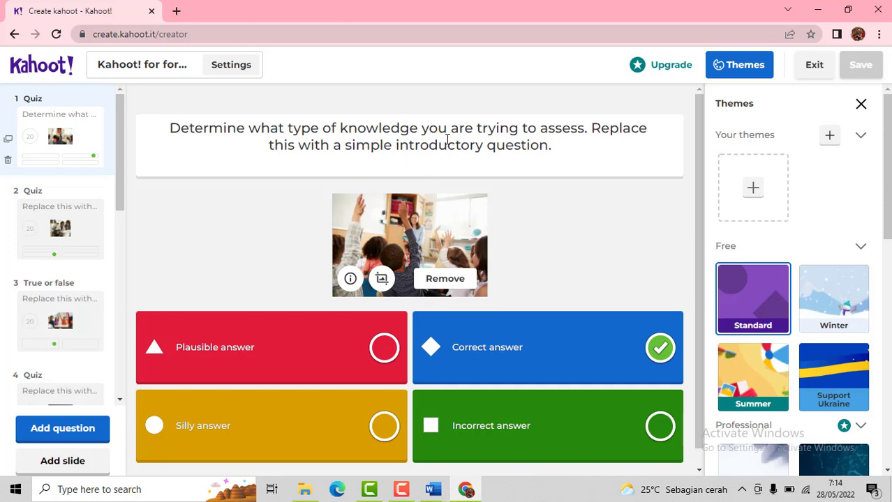
pyautogui.click(482, 135)
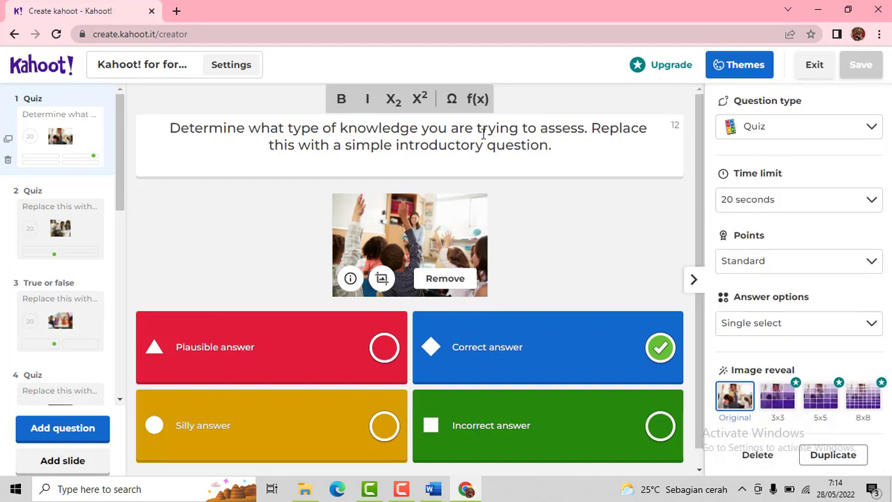
pyautogui.tripleClick(482, 135)
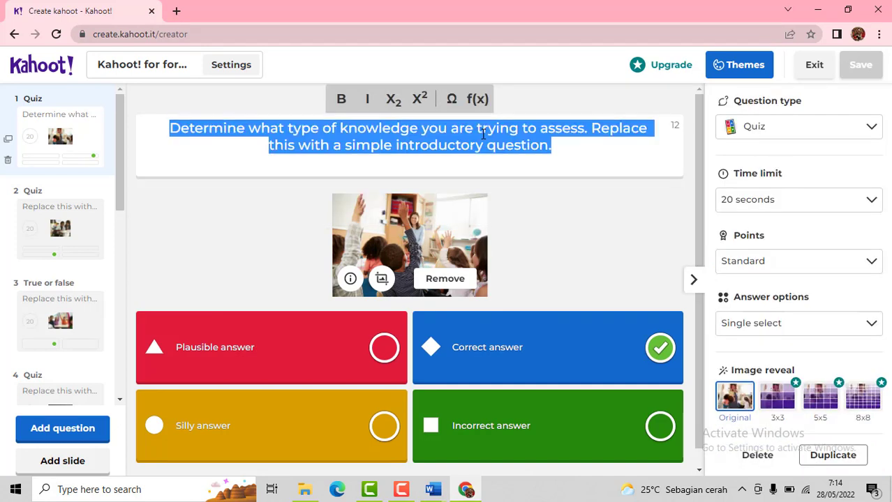
pyautogui.hotkey('ctrl', 'v')
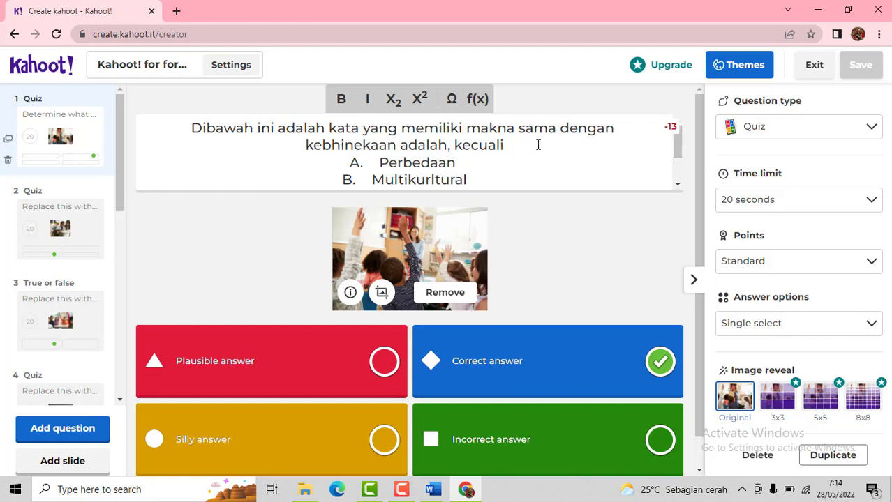
# - Move option A, "Perbedaan", from the question text into the red answer, replacing the placeholder and removing the letter prefix
pyautogui.moveTo(677, 146); pyautogui.dragTo(676, 157)
pyautogui.moveTo(467, 163); pyautogui.dragTo(350, 164)
pyautogui.hotkey('ctrl', 'c')
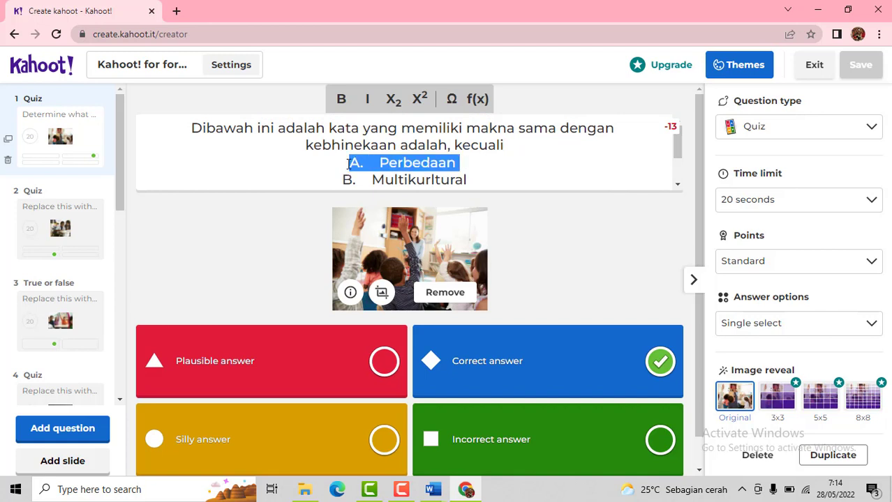
pyautogui.press('BackSpace')
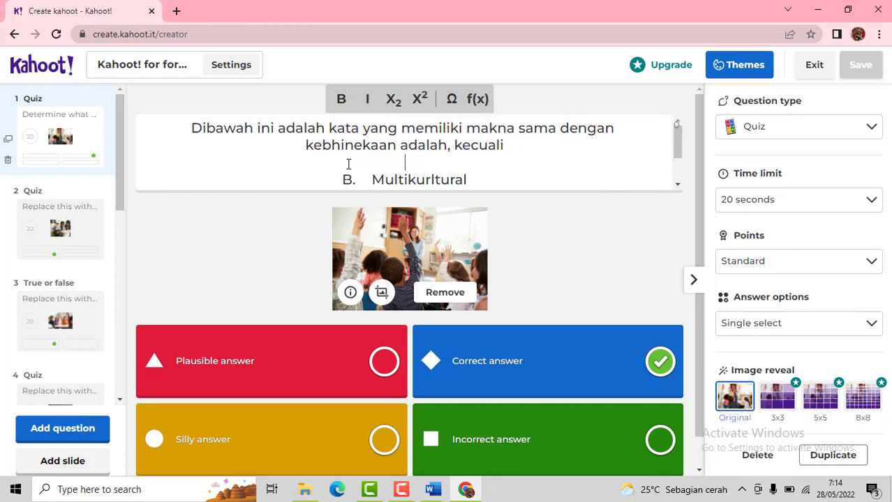
pyautogui.click(228, 359)
pyautogui.tripleClick(243, 359)
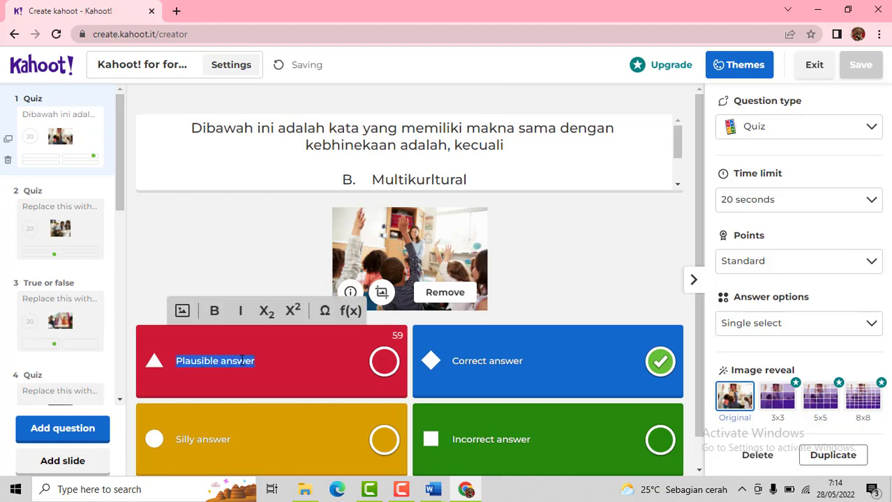
pyautogui.hotkey('ctrl', 'v')
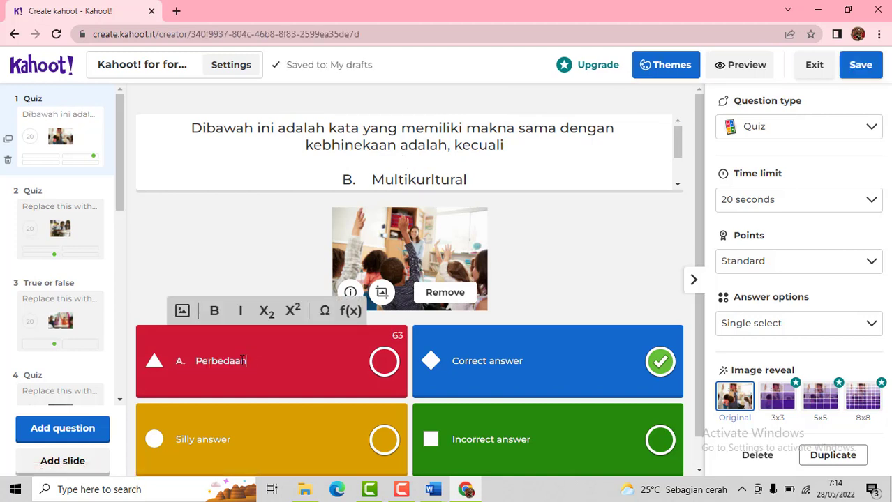
pyautogui.click(199, 360)
pyautogui.press('BackSpace')
pyautogui.press('BackSpace')
pyautogui.press('BackSpace')
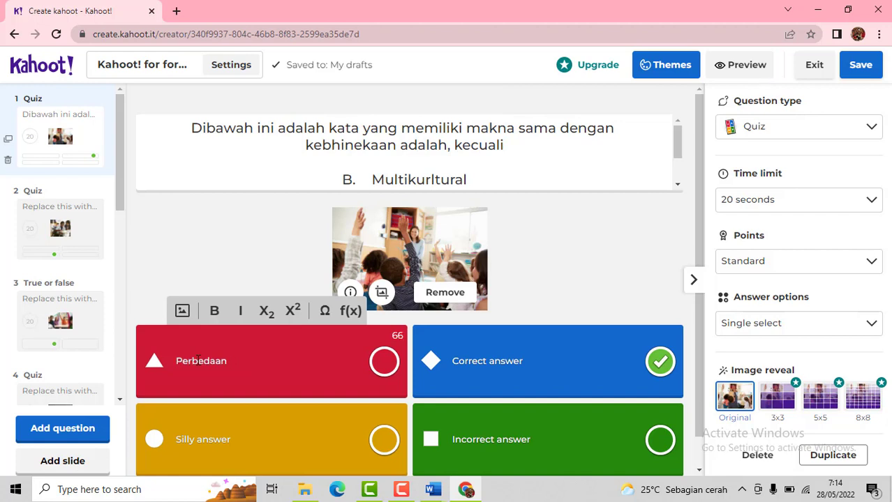
# - Move option B, "Multikurltural", from the question text into the yellow answer in place of "Silly answer", without its letter prefix
pyautogui.moveTo(493, 182); pyautogui.dragTo(330, 124)
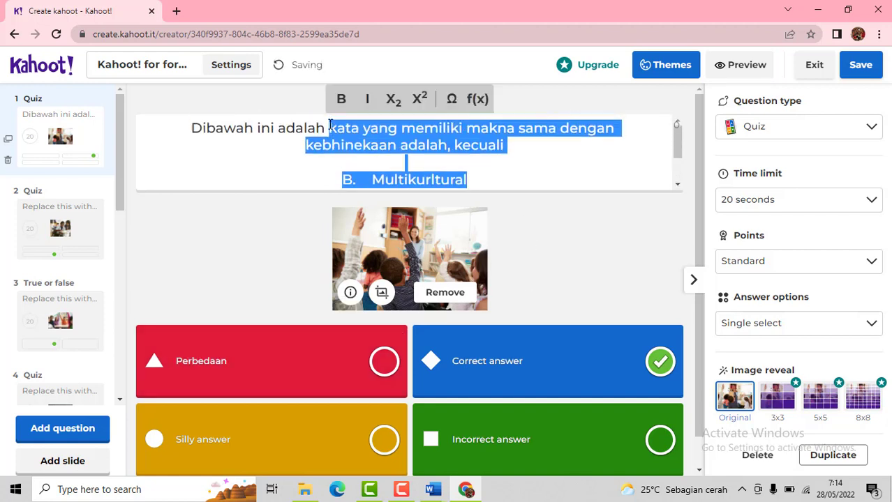
pyautogui.click(440, 179)
pyautogui.moveTo(470, 180); pyautogui.dragTo(343, 156)
pyautogui.hotkey('ctrl', 'c')
pyautogui.press('BackSpace')
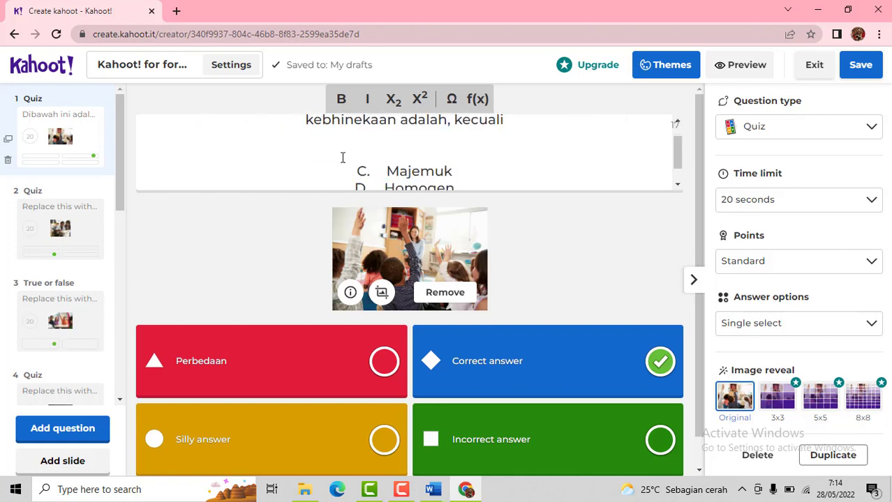
pyautogui.press('BackSpace')
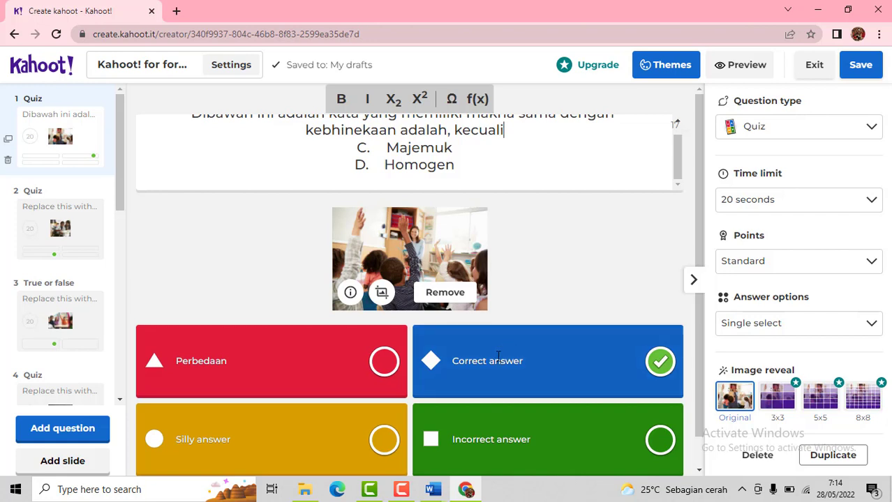
pyautogui.click(225, 438)
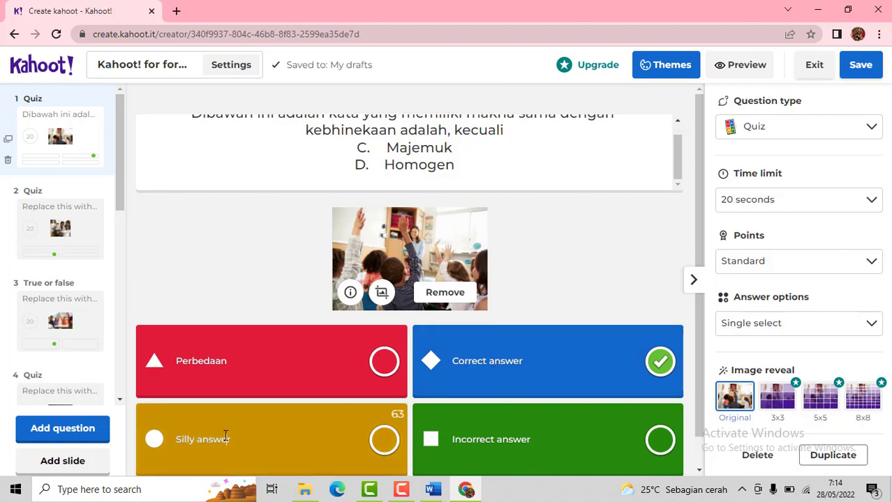
pyautogui.hotkey('ctrl', 'a')
pyautogui.hotkey('ctrl', 'v')
pyautogui.moveTo(195, 439); pyautogui.dragTo(176, 440)
pyautogui.press('BackSpace')
# - Move option C, "Majemuk", from the question text into the blue answer in place of "Correct answer", without its letter prefix
pyautogui.moveTo(340, 143); pyautogui.dragTo(454, 148)
pyautogui.hotkey('ctrl', 'c')
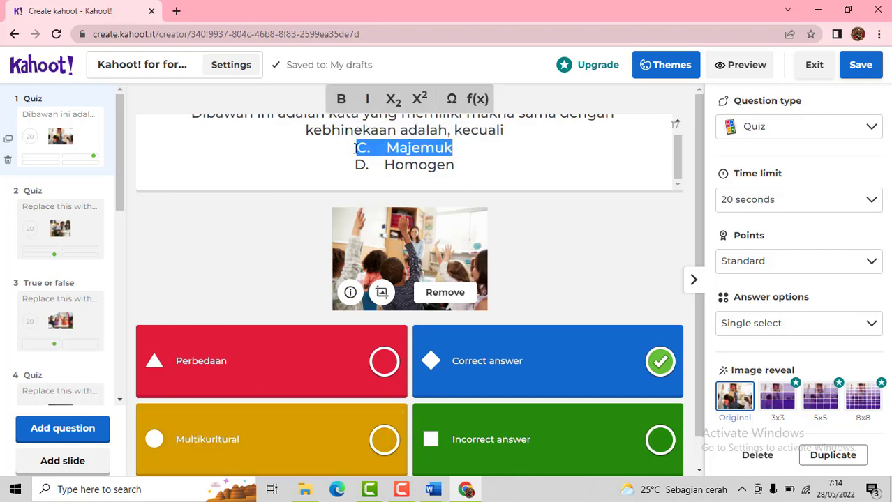
pyautogui.press('BackSpace')
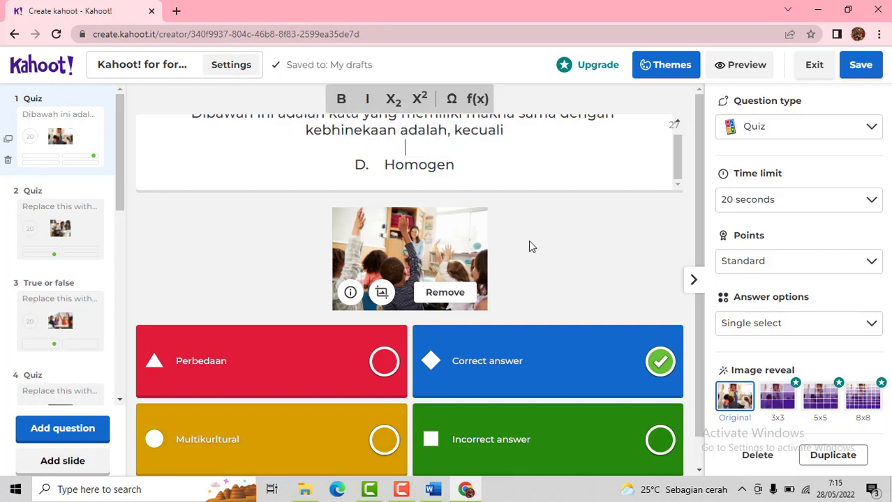
pyautogui.click(508, 366)
pyautogui.hotkey('ctrl', 'a')
pyautogui.hotkey('ctrl', 'v')
pyautogui.press('BackSpace')
pyautogui.press('BackSpace')
pyautogui.press('BackSpace')
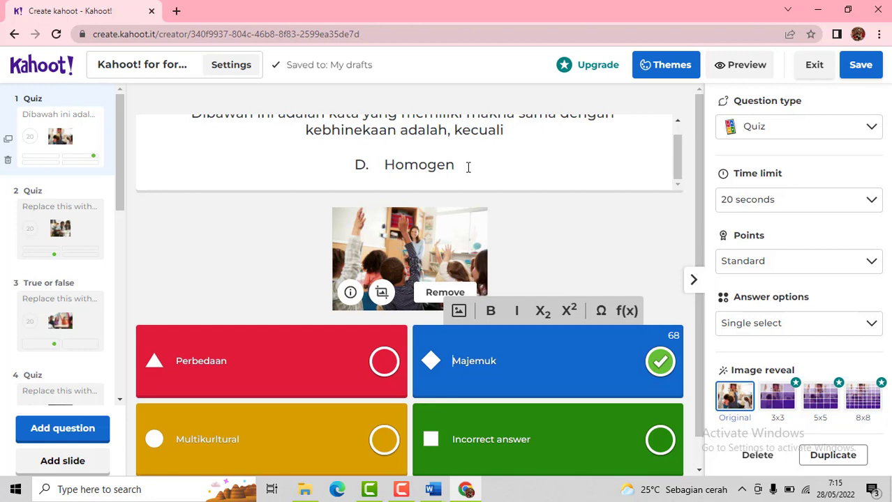
# - Move option D, "Homogen", from the question text into the green answer in place of "Incorrect answer", without its letter prefix
pyautogui.moveTo(457, 166); pyautogui.dragTo(360, 164)
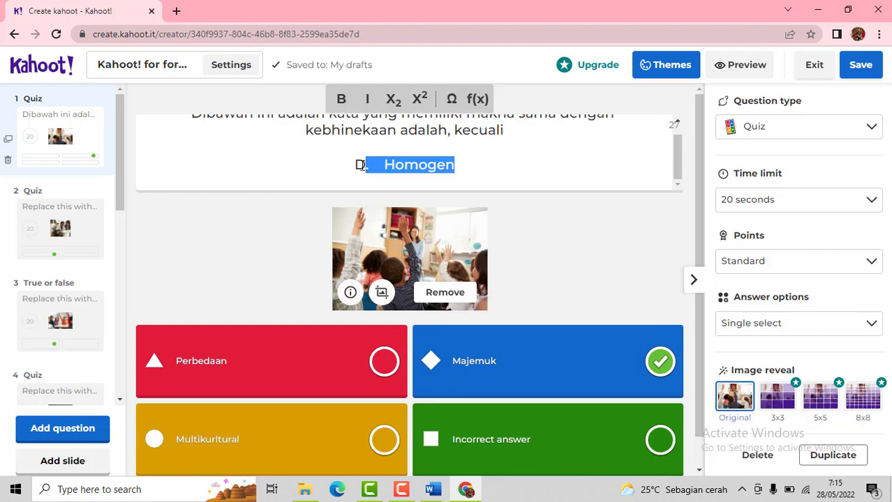
pyautogui.press('BackSpace')
pyautogui.press('BackSpace')
pyautogui.press('BackSpace')
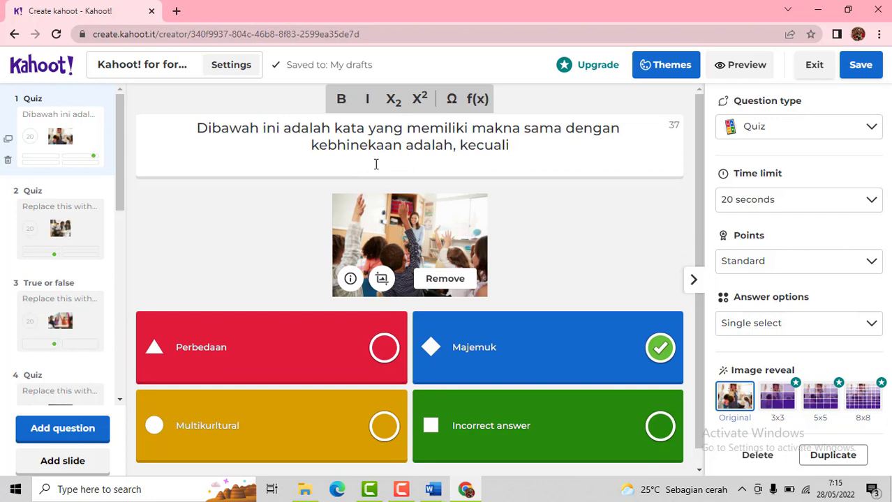
pyautogui.click(494, 418)
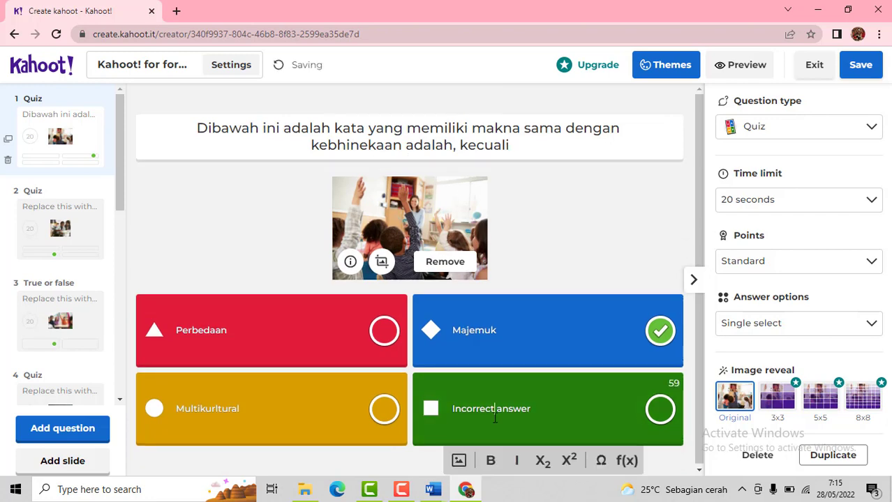
pyautogui.write('. Homogen')
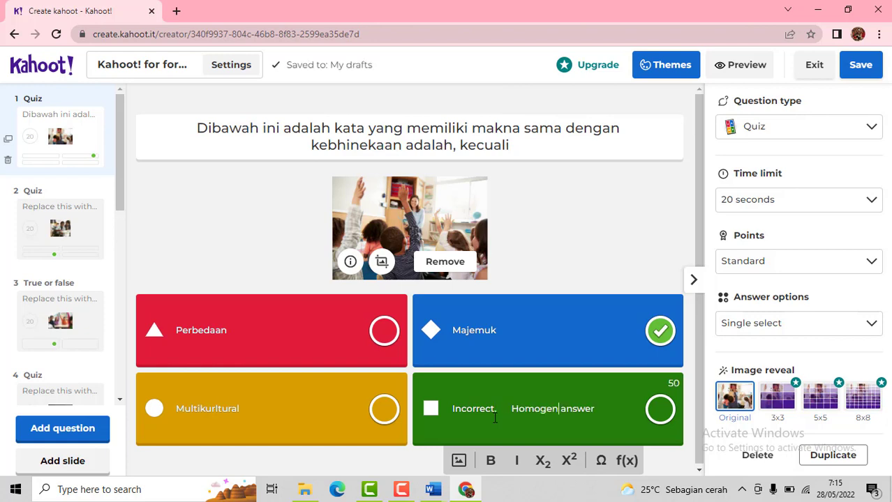
pyautogui.moveTo(605, 412); pyautogui.dragTo(460, 412)
pyautogui.write('Homogen')
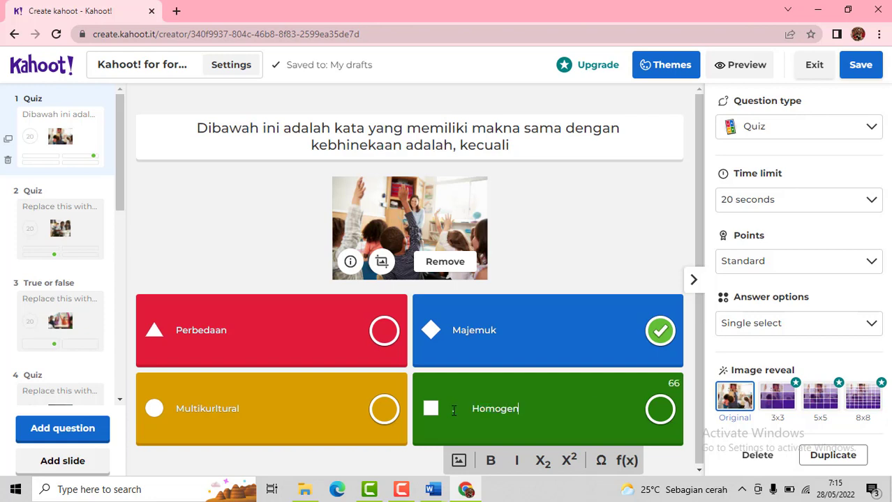
pyautogui.click(471, 410)
pyautogui.press('BackSpace')
pyautogui.press('BackSpace')
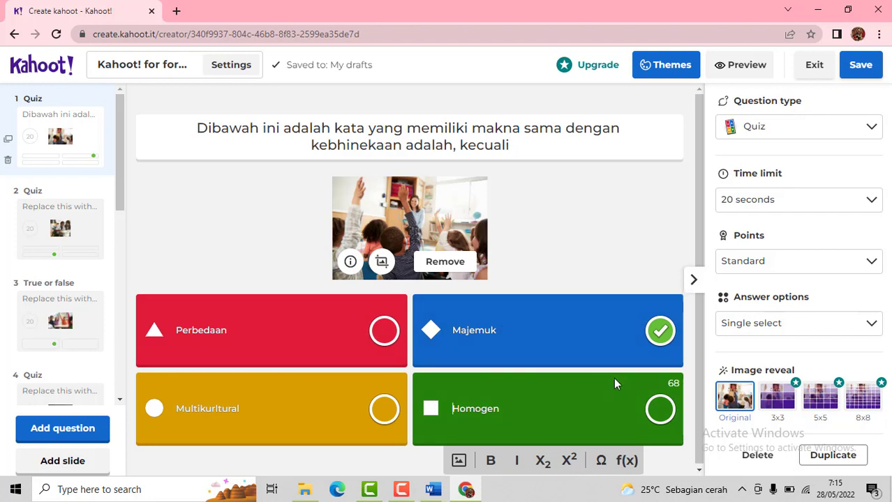
# - Change question 1's correct answer from "Majemuk" to "Homogen"
pyautogui.click(385, 331)
pyautogui.click(665, 336)
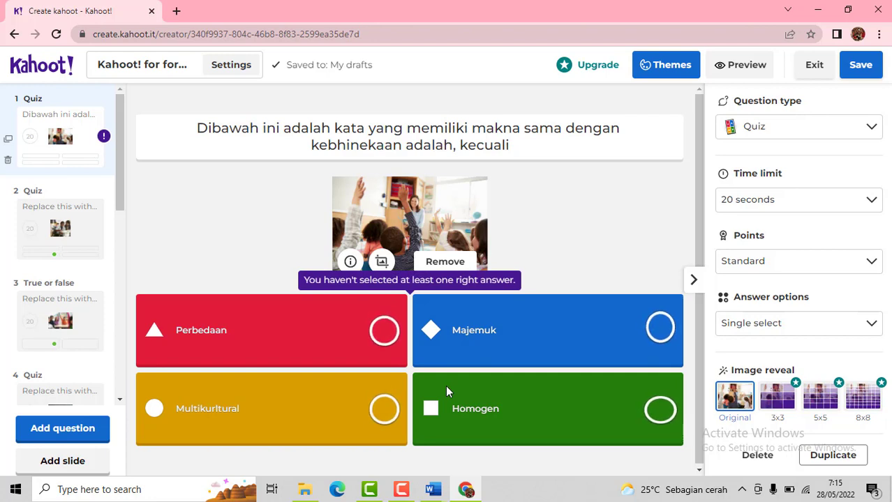
pyautogui.click(659, 408)
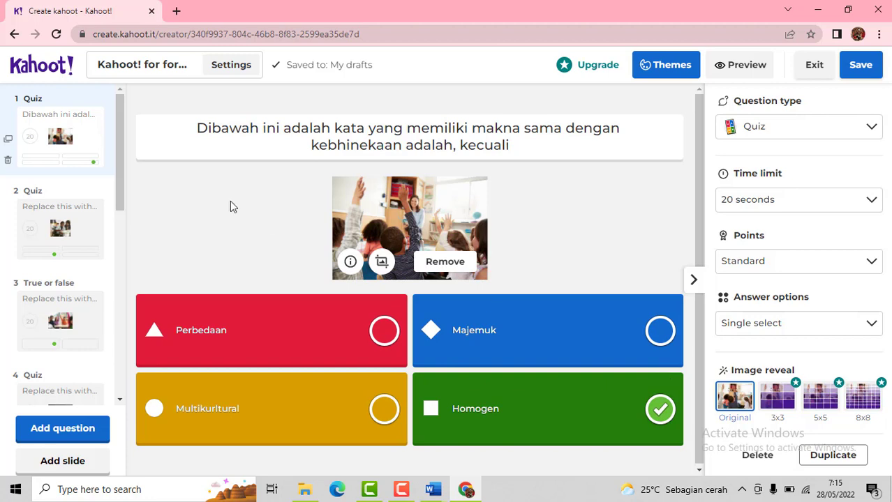
# - Open question 2, then copy "Dibawah ini yang merupakan makna kebhinekaan yang tepat adalah" with its four options from the SOAL PAS Word document
pyautogui.click(84, 192)
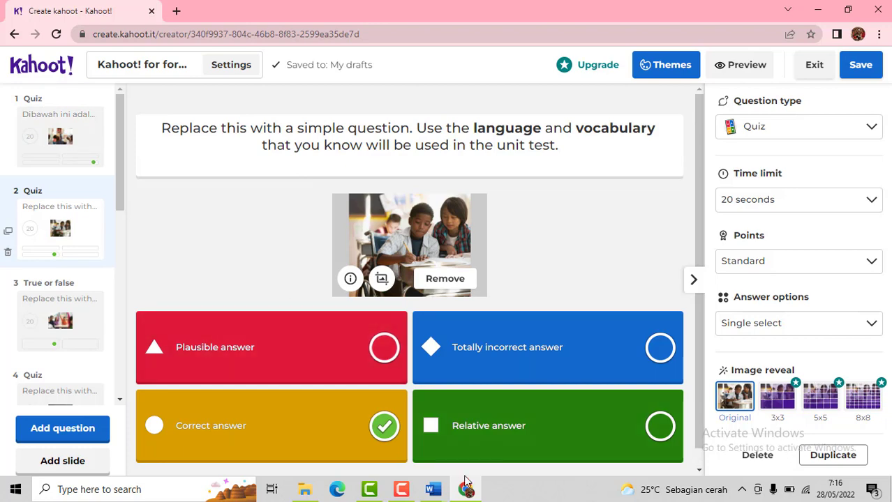
pyautogui.moveTo(438, 494)
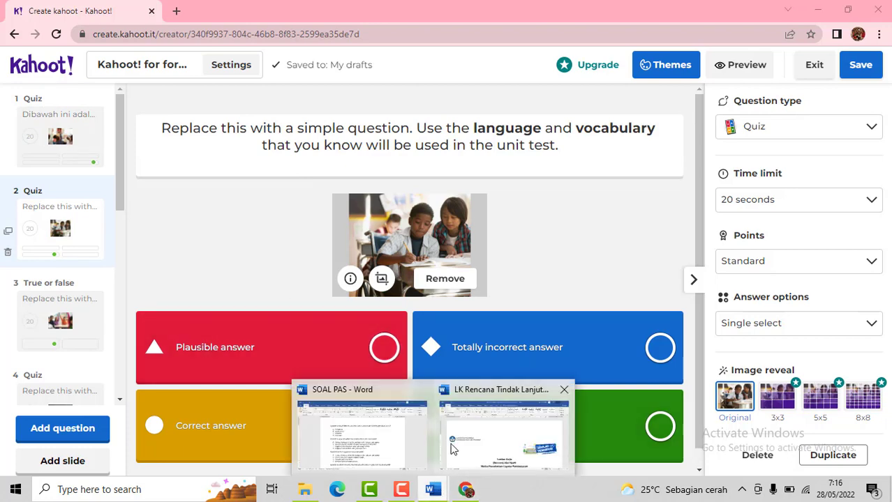
pyautogui.click(373, 425)
pyautogui.moveTo(225, 173); pyautogui.dragTo(485, 327)
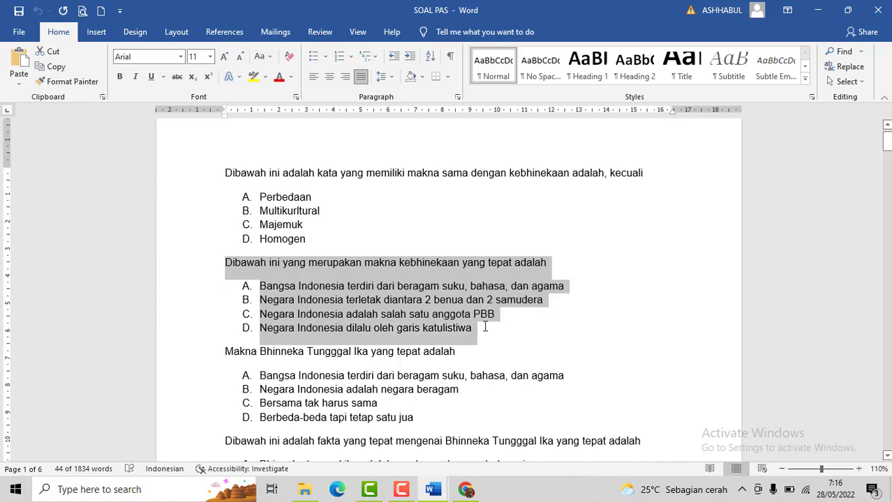
pyautogui.press('Delete')
pyautogui.hotkey('ctrl', 'z')
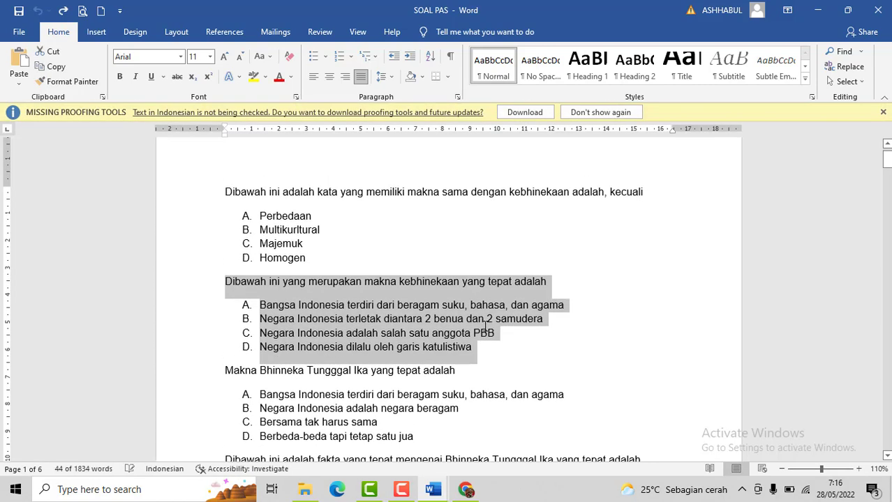
pyautogui.click(401, 489)
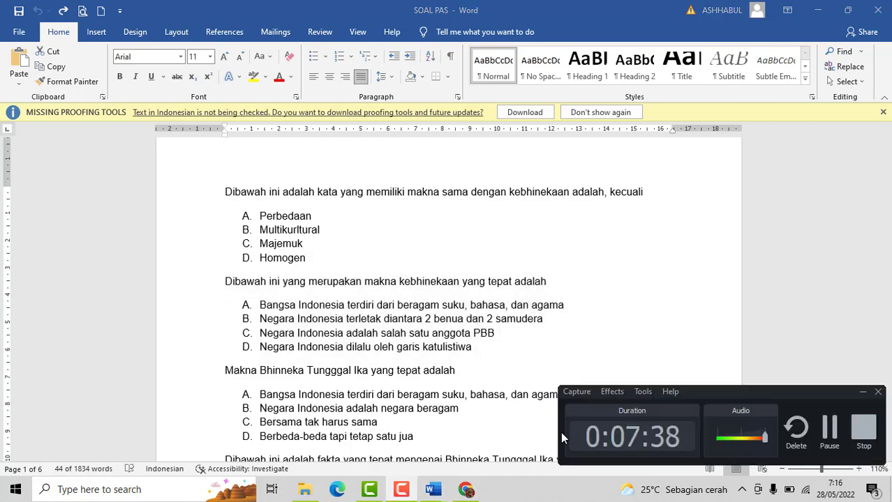
pyautogui.click(402, 489)
# - Switch back to Kahoot! and replace question 2's placeholder question text with the copied question and options
pyautogui.click(466, 489)
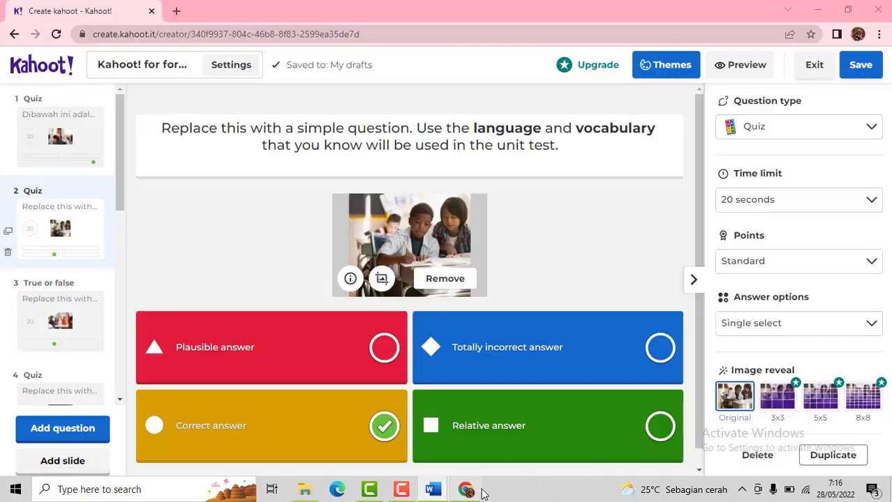
pyautogui.click(411, 134)
pyautogui.tripleClick(411, 137)
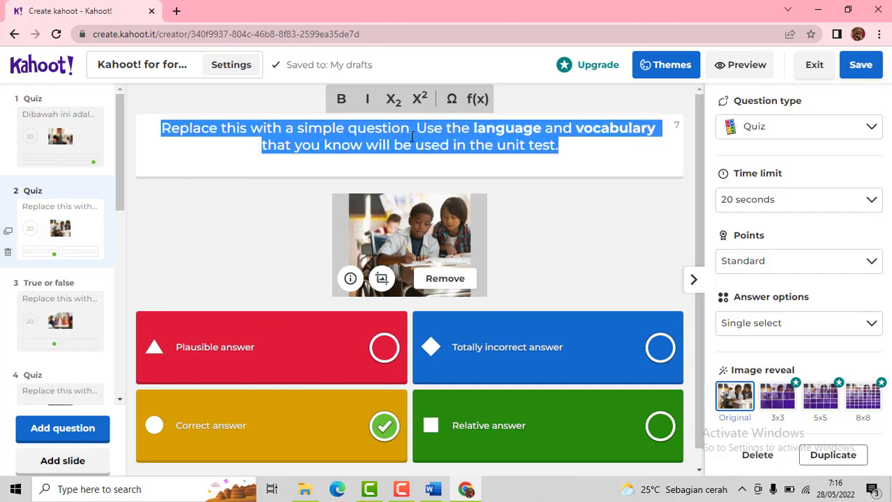
pyautogui.hotkey('ctrl', 'v')
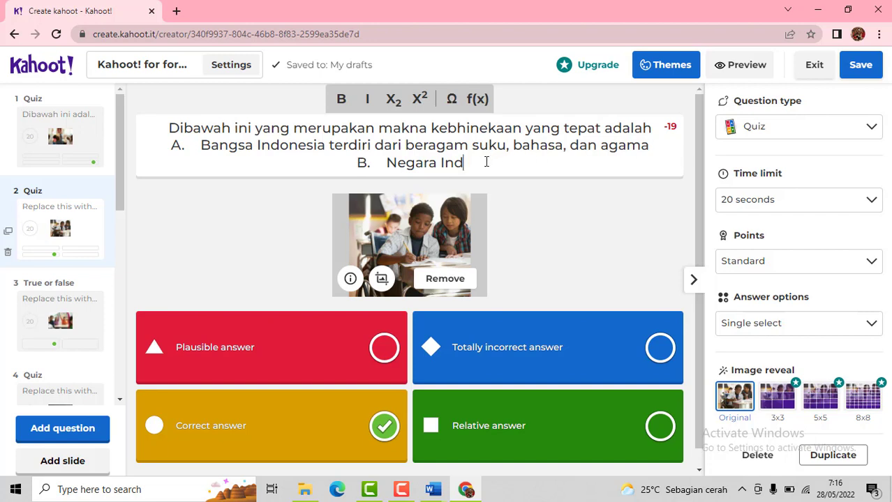
# - Move option A, "Bangsa Indonesia terdiri dari beragam suku, bahasa, dan agama", from the question text into the red answer, removing its letter prefix
pyautogui.moveTo(657, 145); pyautogui.dragTo(202, 145)
pyautogui.hotkey('ctrl', 'c')
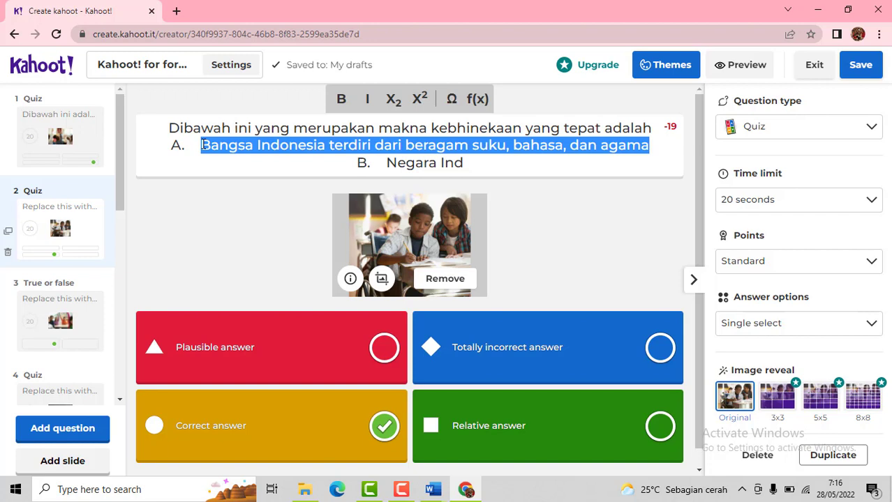
pyautogui.press('BackSpace')
pyautogui.press('BackSpace')
pyautogui.press('BackSpace')
pyautogui.press('BackSpace')
pyautogui.press('BackSpace')
pyautogui.press('BackSpace')
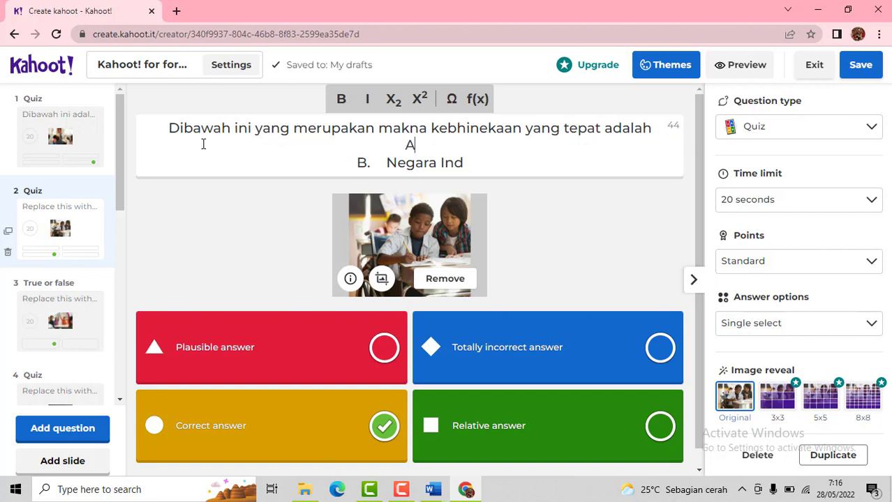
pyautogui.click(212, 332)
pyautogui.hotkey('ctrl', 'a')
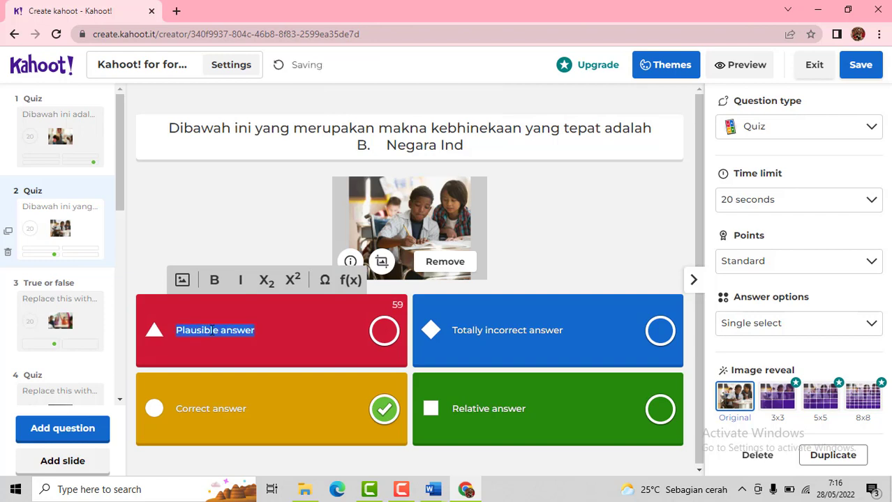
pyautogui.hotkey('ctrl', 'v')
# - Delete the leftover "B. Negara Ind" line from question 2's text
pyautogui.tripleClick(358, 143)
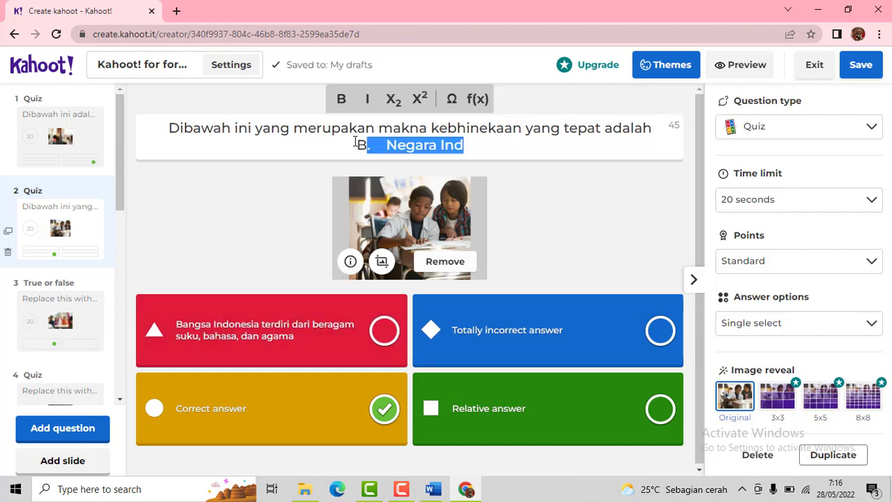
pyautogui.press('BackSpace')
pyautogui.press('BackSpace')
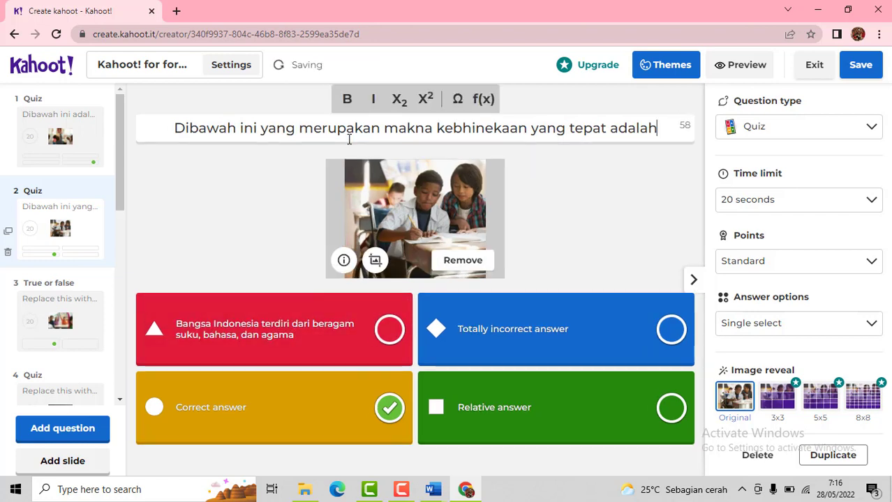
# - Copy option B, "Negara Indonesia terletak diantara 2 benua dan 2 samudera", from the SOAL PAS Word document into question 2's yellow answer, replacing the placeholder
pyautogui.moveTo(438, 497)
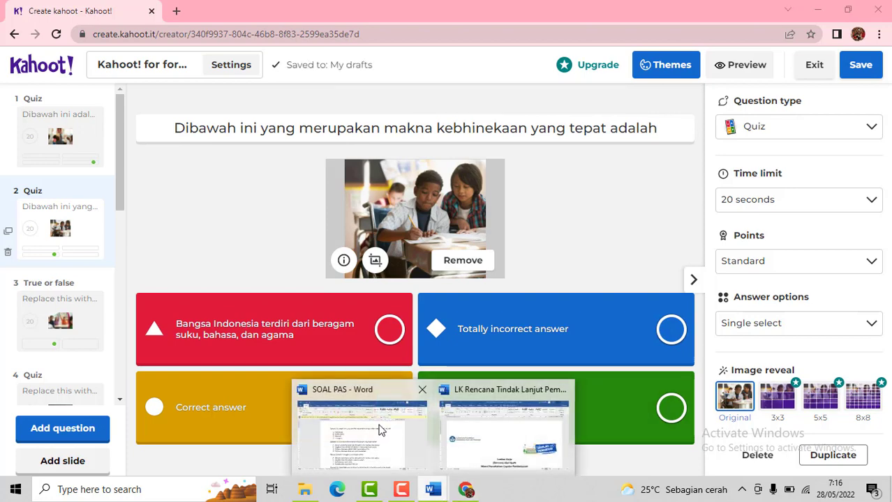
pyautogui.click(378, 429)
pyautogui.click(469, 342)
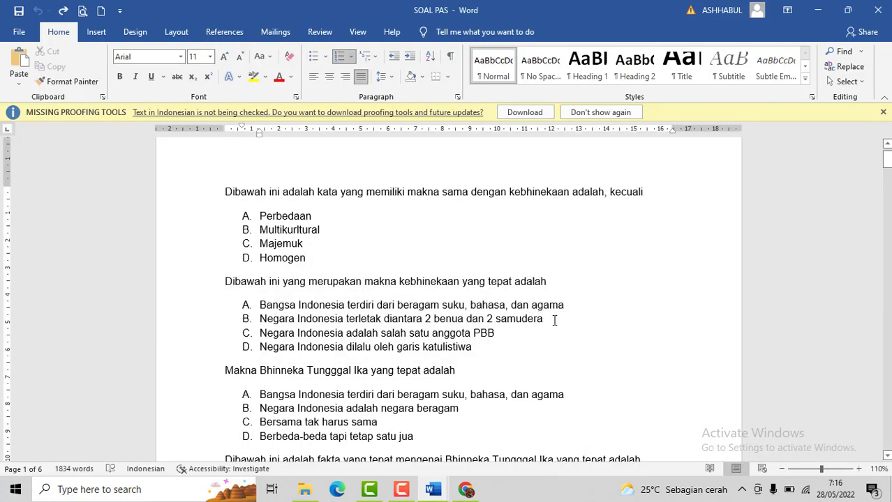
pyautogui.moveTo(554, 319); pyautogui.dragTo(260, 318)
pyautogui.hotkey('ctrl', 'c')
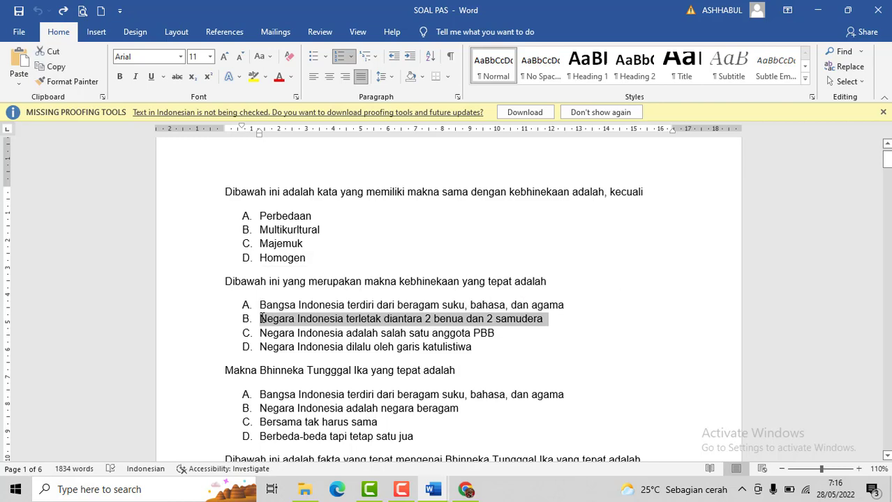
pyautogui.moveTo(465, 490)
pyautogui.click(471, 423)
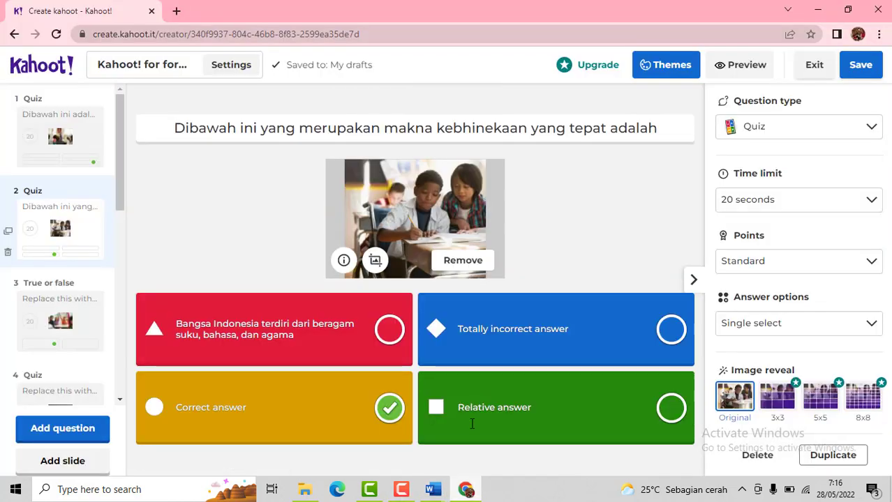
pyautogui.click(305, 399)
pyautogui.hotkey('ctrl', 'a')
pyautogui.hotkey('ctrl', 'v')
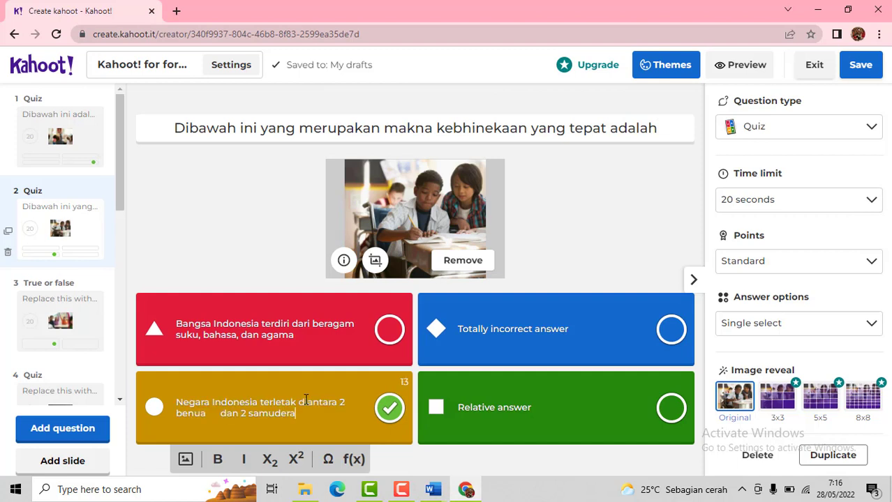
# - Remove the extra spaces between "benua" and "dan" in the yellow answer
pyautogui.click(219, 417)
pyautogui.press('BackSpace')
pyautogui.press('BackSpace')
pyautogui.press('BackSpace')
pyautogui.press('BackSpace')
pyautogui.press('BackSpace')
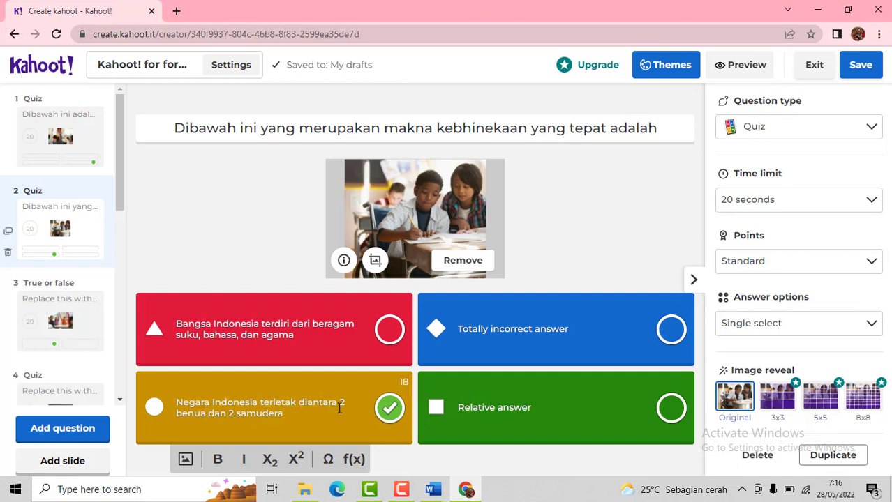
# - Copy option C, "Negara Indonesia adalah salah satu anggota PBB", from the Word document into the blue answer, replacing "Totally incorrect answer"
pyautogui.moveTo(432, 488)
pyautogui.click(367, 425)
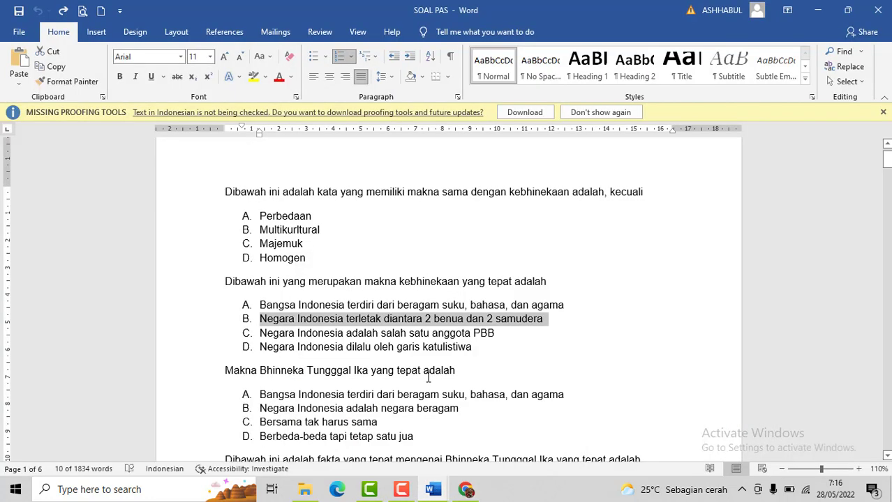
pyautogui.moveTo(499, 333); pyautogui.dragTo(251, 333)
pyautogui.hotkey('ctrl', 'c')
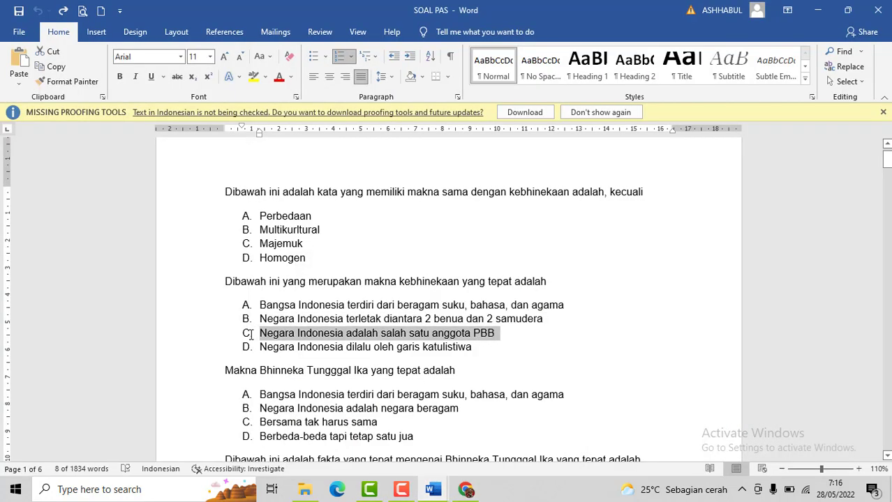
pyautogui.click(465, 489)
pyautogui.click(583, 329)
pyautogui.hotkey('ctrl', 'a')
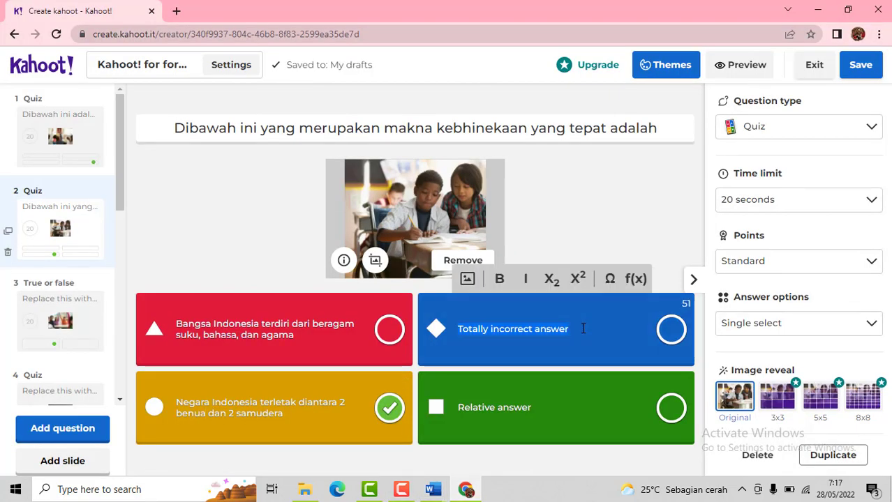
pyautogui.hotkey('ctrl', 'v')
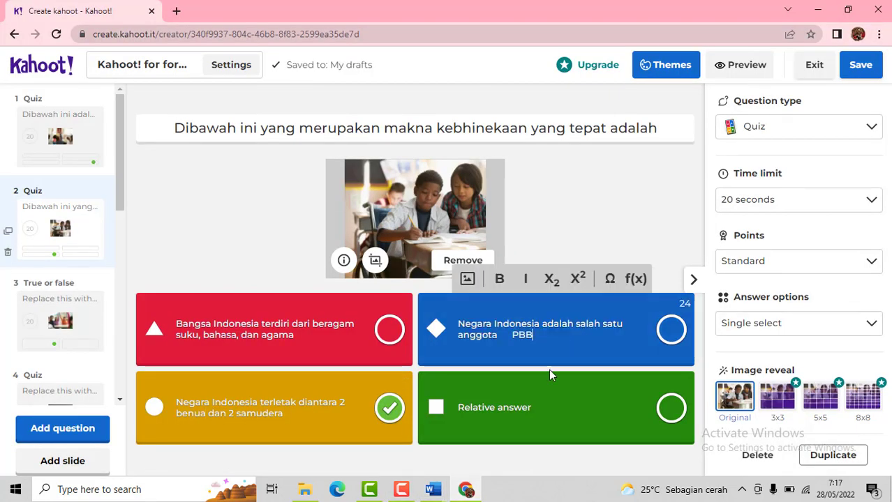
# - Remove the extra spaces before "PBB" in the blue answer
pyautogui.click(514, 336)
pyautogui.press('BackSpace')
pyautogui.press('BackSpace')
pyautogui.press('BackSpace')
pyautogui.press('BackSpace')
pyautogui.press('BackSpace')
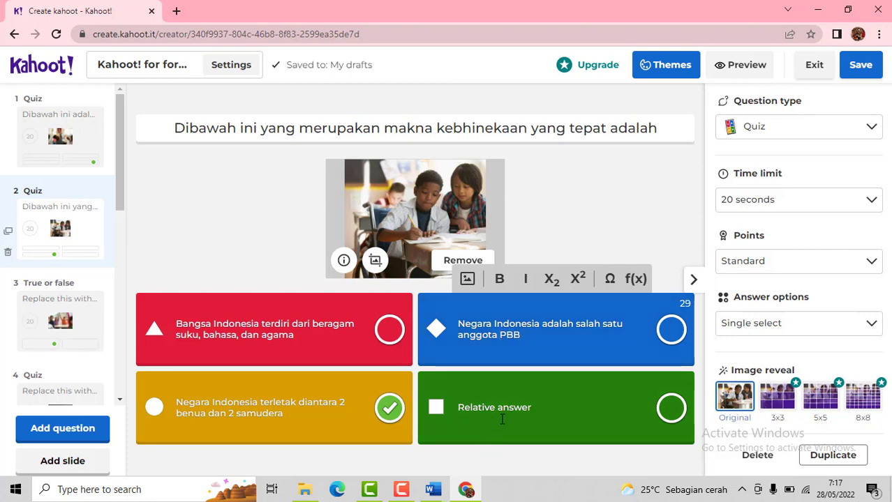
# - Copy option D, "Negara Indonesia dilalu oleh garis katulistiwa", from the Word document into the green answer, replacing "Relative answer"
pyautogui.click(430, 486)
pyautogui.click(362, 433)
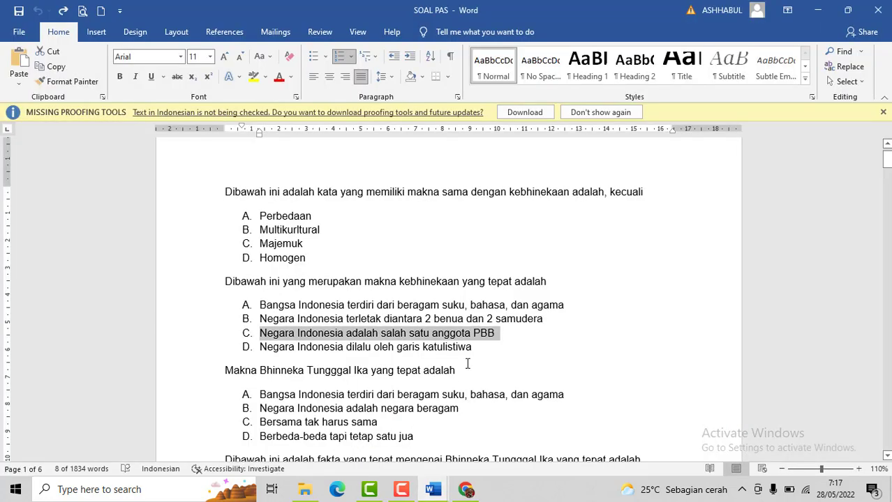
pyautogui.moveTo(477, 346); pyautogui.dragTo(248, 347)
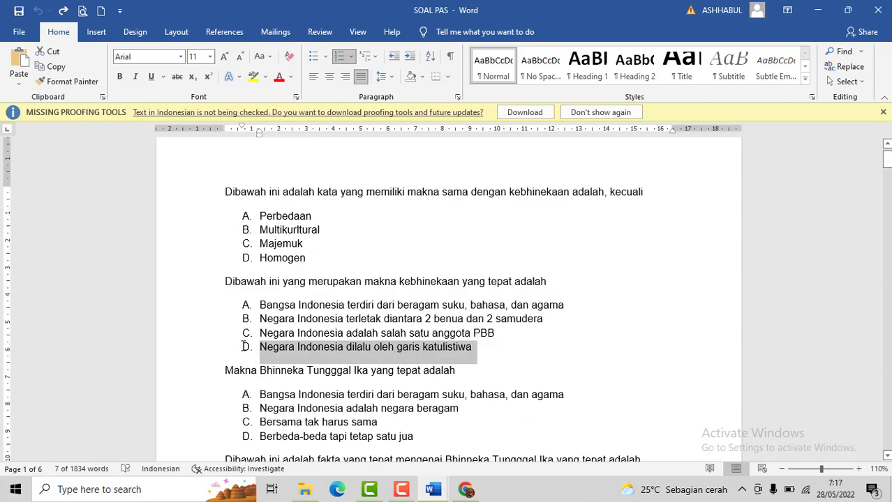
pyautogui.click(459, 498)
pyautogui.click(538, 400)
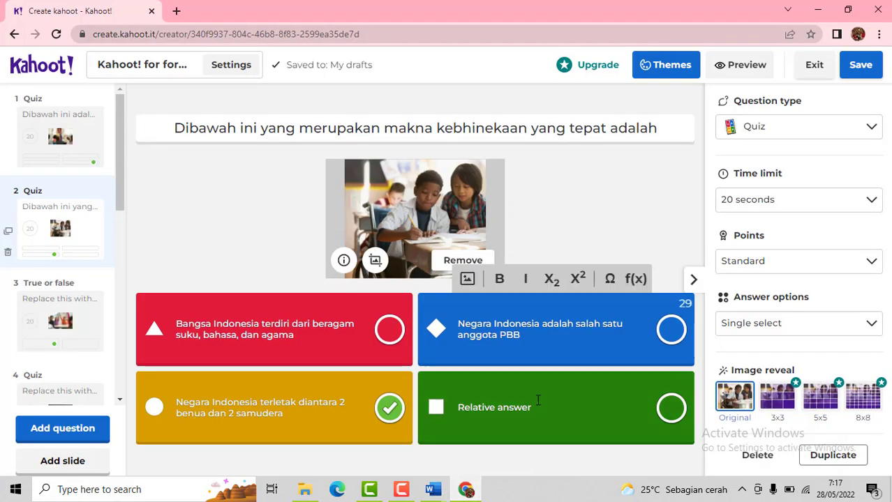
pyautogui.hotkey('ctrl', 'a')
pyautogui.write('Negara Indonesia dilalui oleh garis katulistiwa')
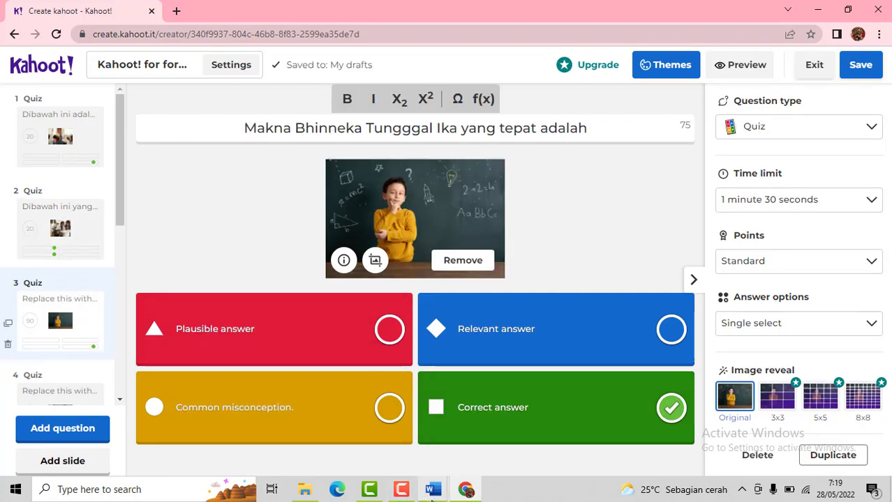
# - Copy question 3's option A, "Bangsa Indonesia terdiri dari beragam suku, bahasa, dan agama", from the Word document into the red answer, replacing "Plausible answer"
pyautogui.moveTo(433, 492)
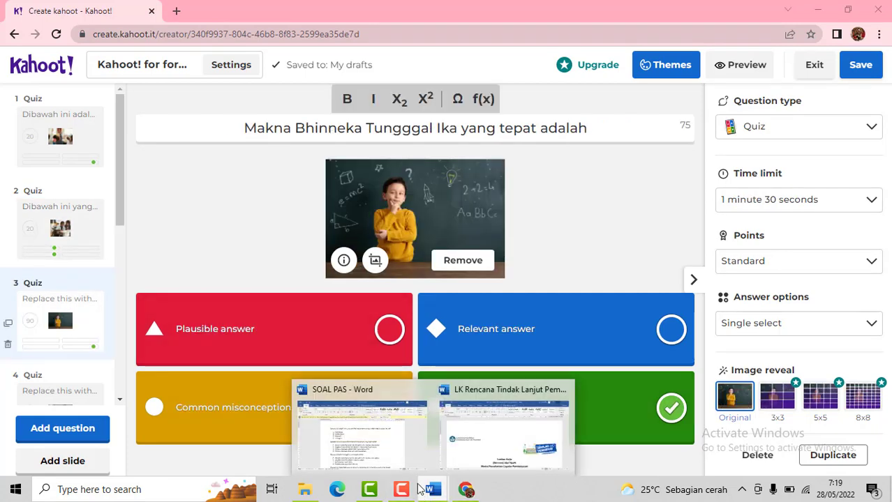
pyautogui.click(375, 441)
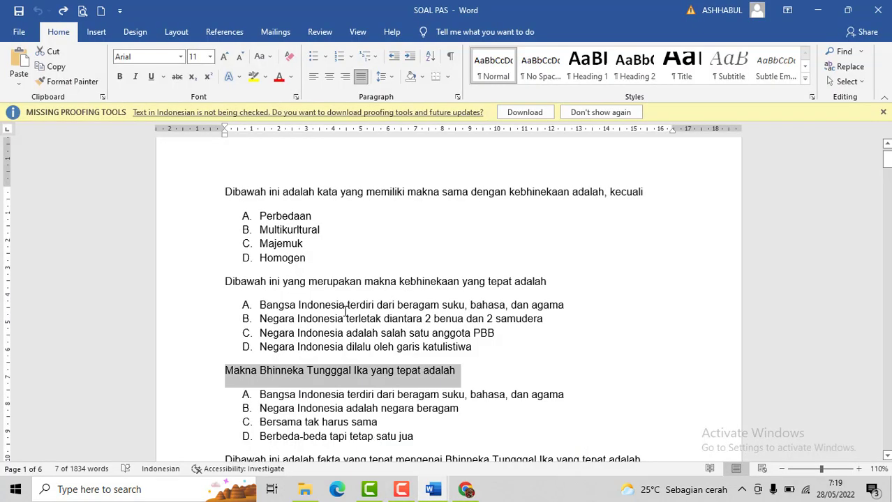
pyautogui.click(261, 395)
pyautogui.keyDown('shift'); pyautogui.click(567, 396); pyautogui.keyUp('shift')
pyautogui.hotkey('ctrl', 'c')
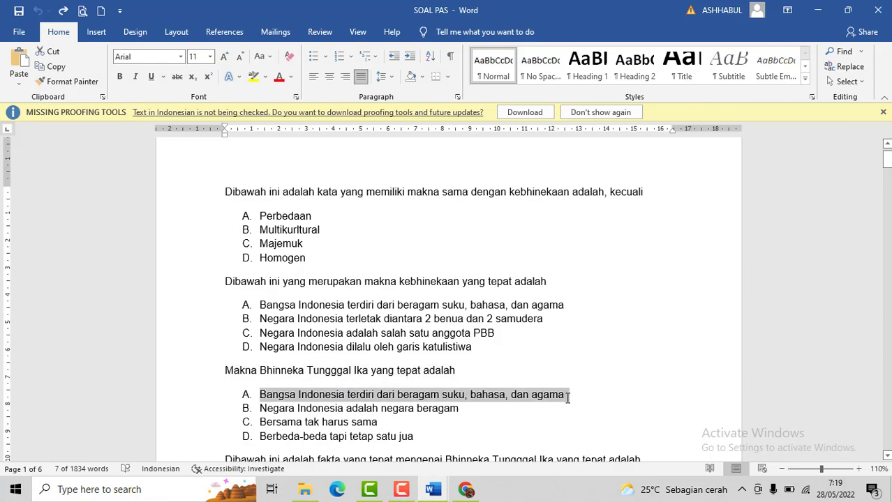
pyautogui.hotkey('alt', 'Tab')
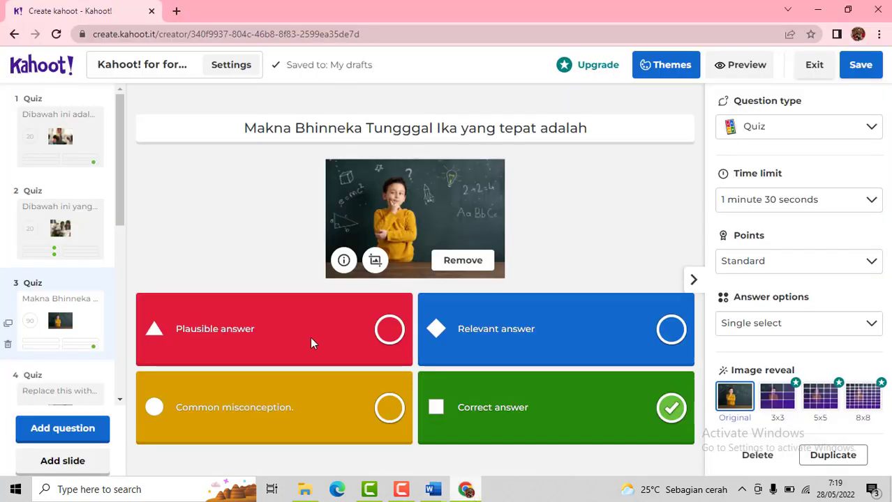
pyautogui.tripleClick(242, 334)
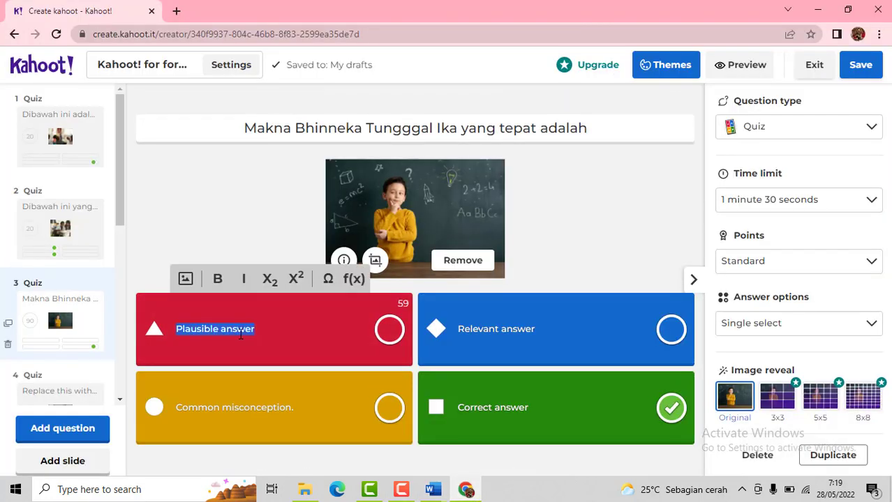
pyautogui.hotkey('ctrl', 'v')
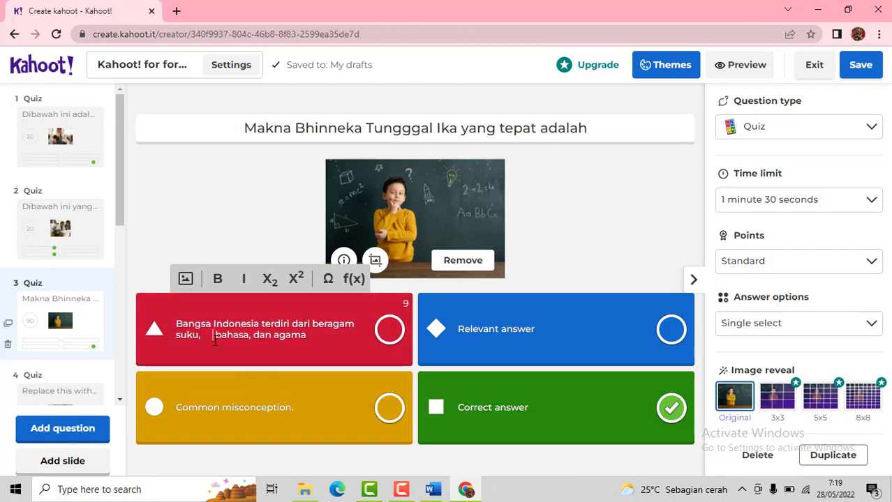
# - Remove the extra spaces between "suku," and "bahasa" in the red answer
pyautogui.press('BackSpace')
pyautogui.press('BackSpace')
pyautogui.press('BackSpace')
pyautogui.press('BackSpace')
pyautogui.press('BackSpace')
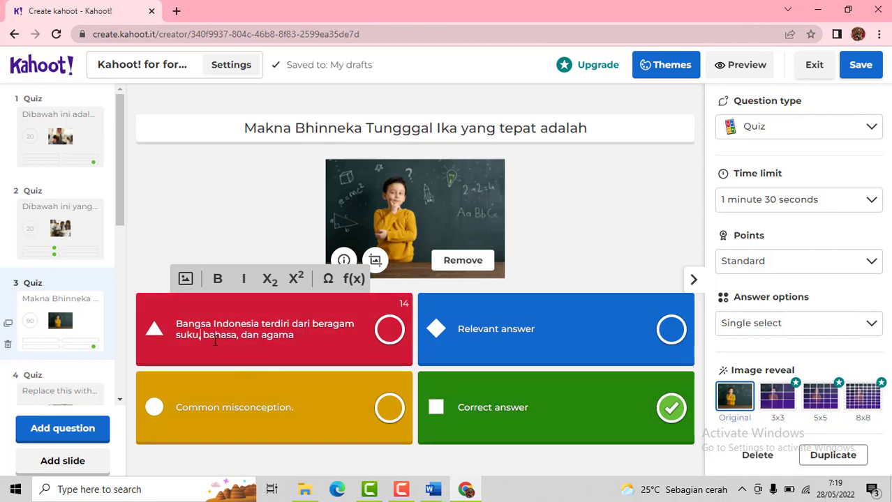
# - Copy option B, "Negara Indonesia adalah negara beragam", from the Word document into the yellow answer, replacing "Common misconception."
pyautogui.moveTo(432, 489)
pyautogui.click(384, 450)
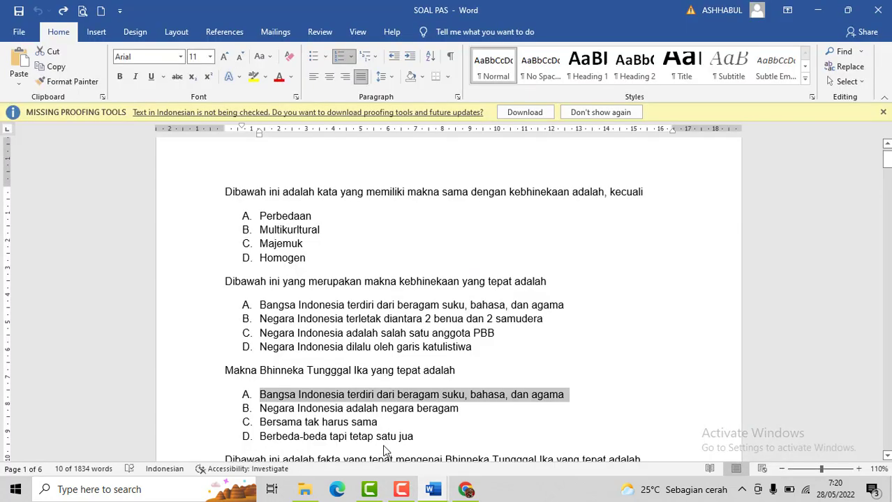
pyautogui.moveTo(276, 408); pyautogui.dragTo(462, 410)
pyautogui.hotkey('ctrl', 'c')
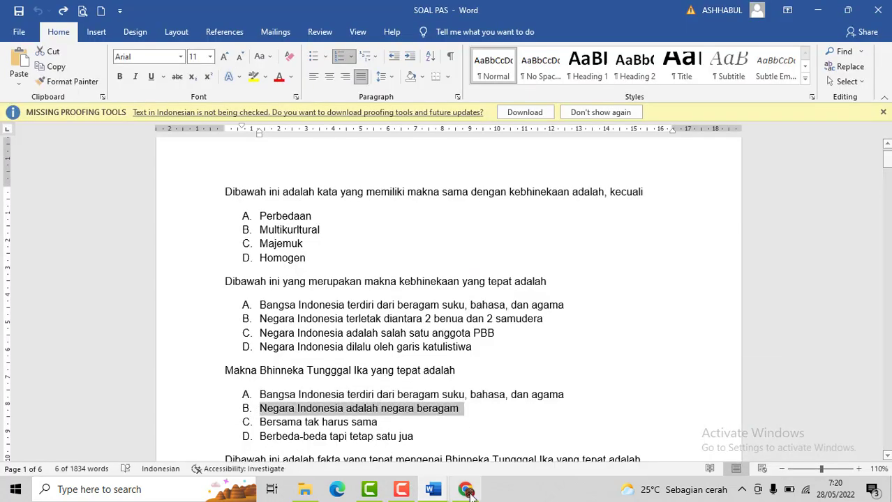
pyautogui.click(466, 490)
pyautogui.click(257, 407)
pyautogui.hotkey('ctrl', 'a')
pyautogui.hotkey('ctrl', 'v')
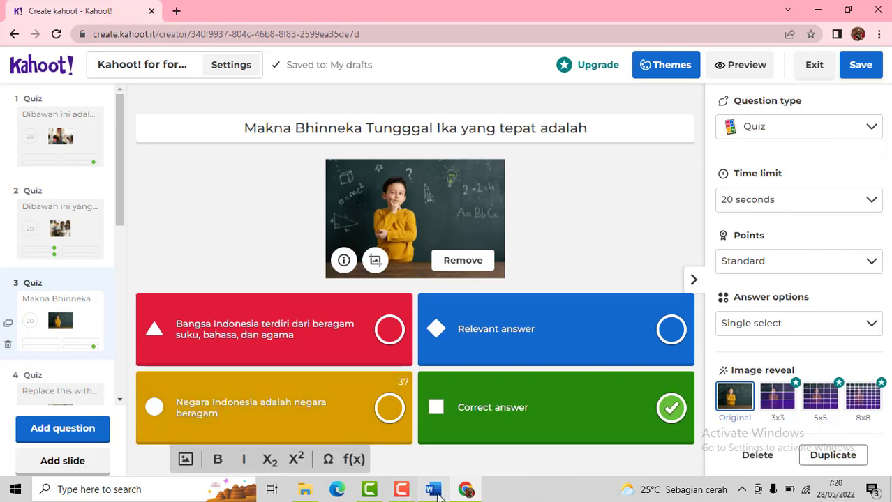
# - Copy option C, "Bersama tak harus sama", from the Word document into the blue answer, replacing "Relevant answer"
pyautogui.moveTo(433, 490)
pyautogui.click(305, 436)
pyautogui.moveTo(261, 422); pyautogui.dragTo(385, 422)
pyautogui.hotkey('ctrl', 'c')
pyautogui.click(466, 490)
pyautogui.click(511, 328)
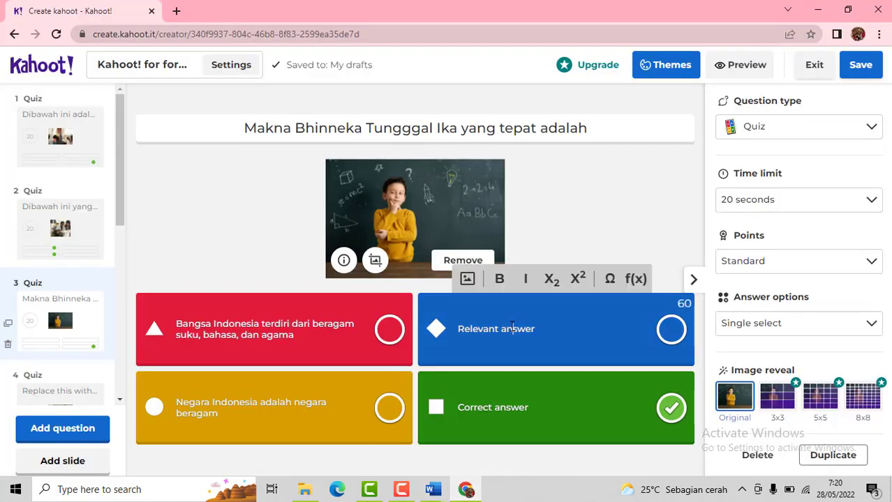
pyautogui.hotkey('ctrl', 'v')
# - Copy option D, "Berbeda-beda tapi tetap satu jua", from the Word document into the green answer, replacing "Correct answer"
pyautogui.click(438, 494)
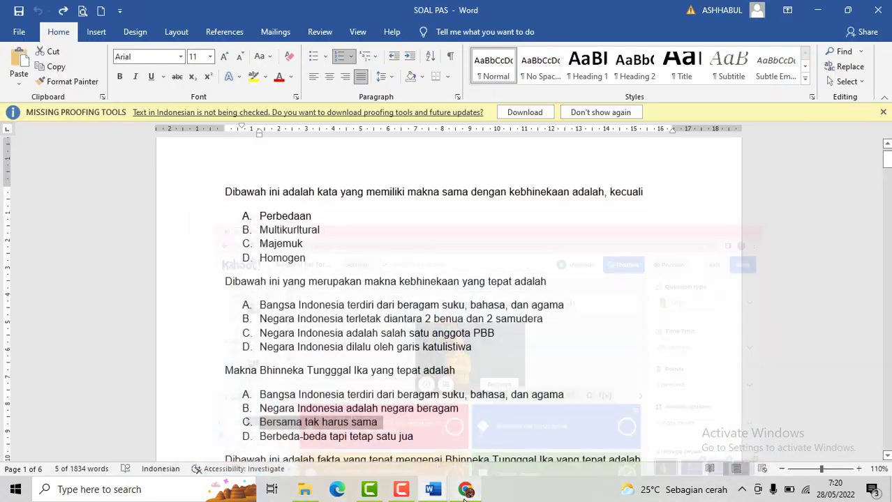
pyautogui.moveTo(258, 438); pyautogui.dragTo(444, 434)
pyautogui.hotkey('ctrl', 'c')
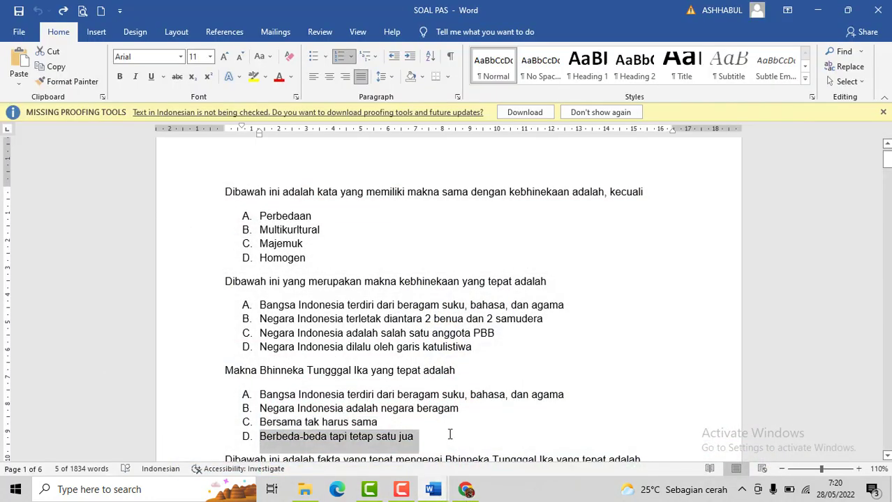
pyautogui.click(465, 490)
pyautogui.click(475, 408)
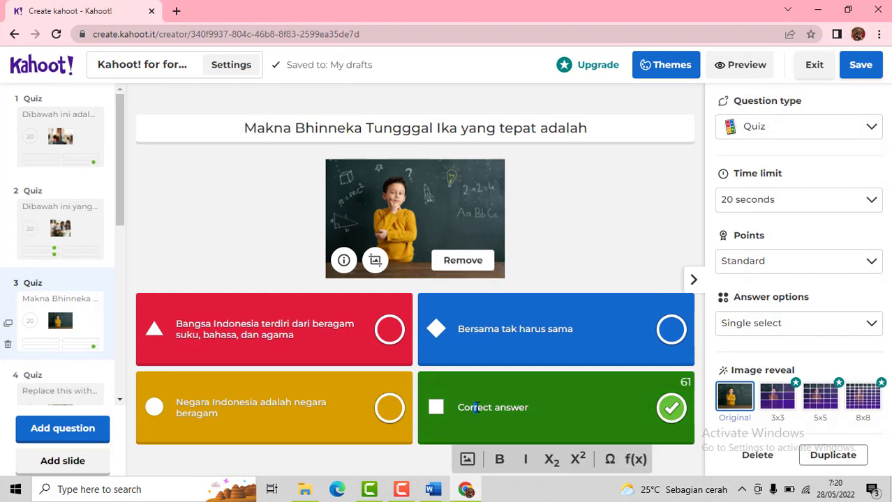
pyautogui.hotkey('ctrl', 'v')
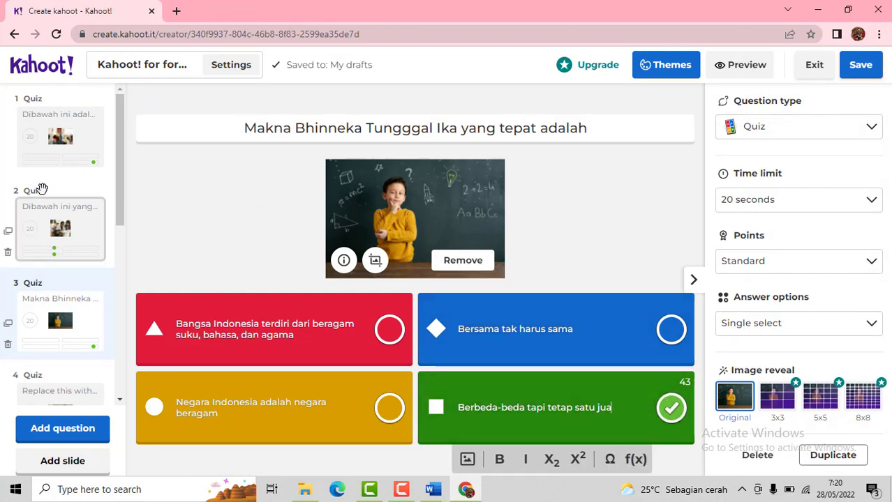
# - Delete the two placeholder quiz questions directly after question 3, "Makna Bhinneka Tungggal Ika yang tepat adalah"
pyautogui.moveTo(116, 177); pyautogui.dragTo(127, 249)
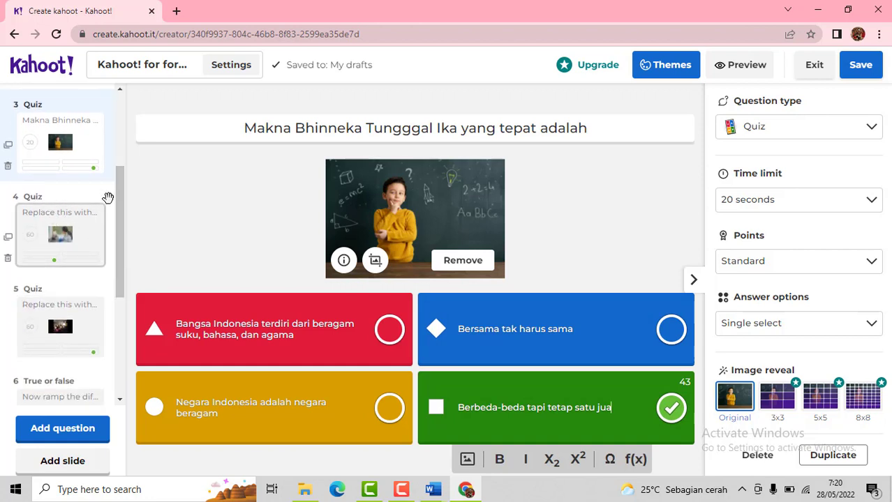
pyautogui.click(8, 258)
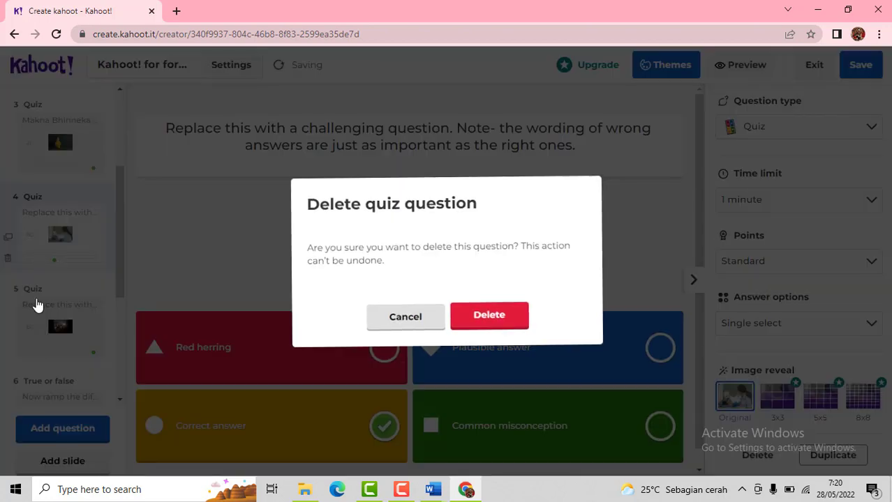
pyautogui.click(488, 317)
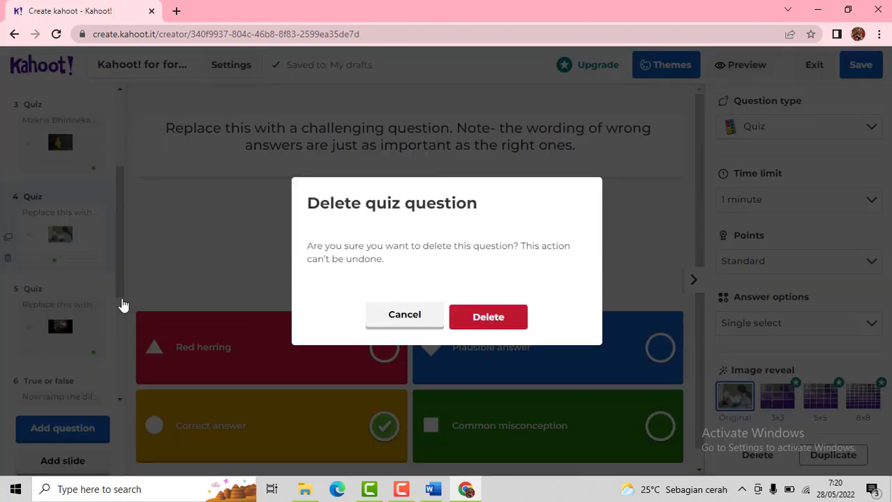
pyautogui.click(8, 251)
pyautogui.click(491, 317)
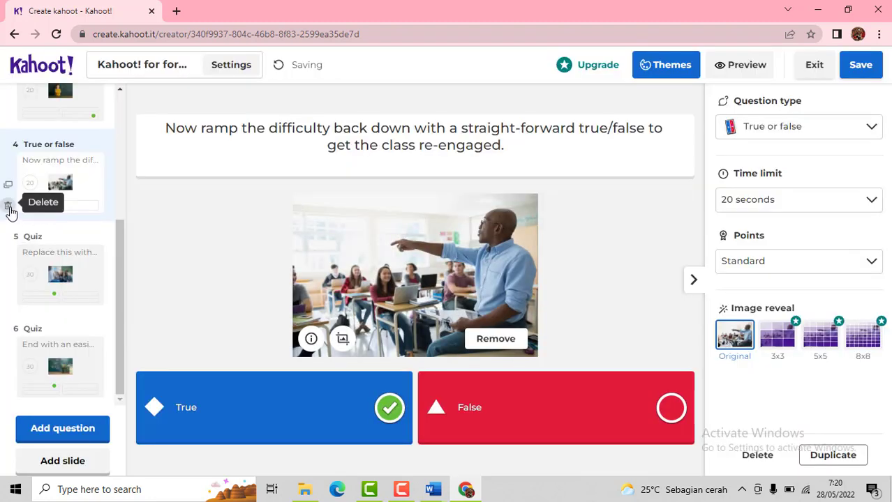
pyautogui.click(7, 206)
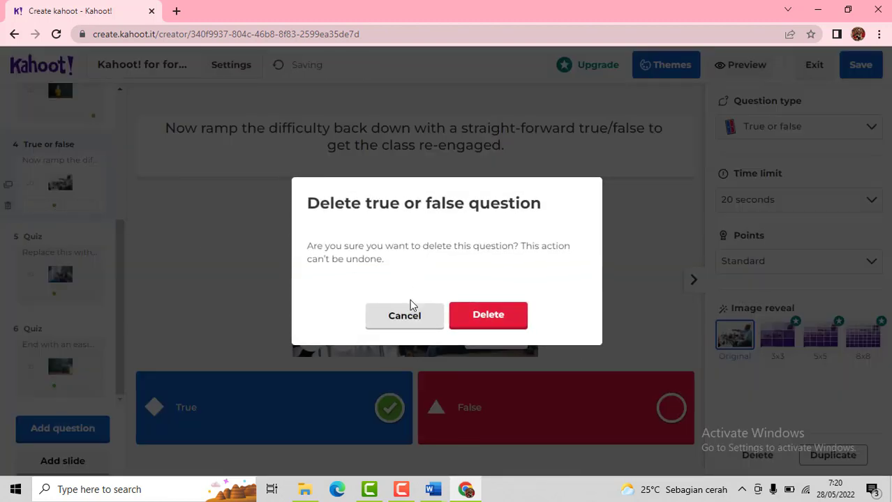
pyautogui.click(409, 322)
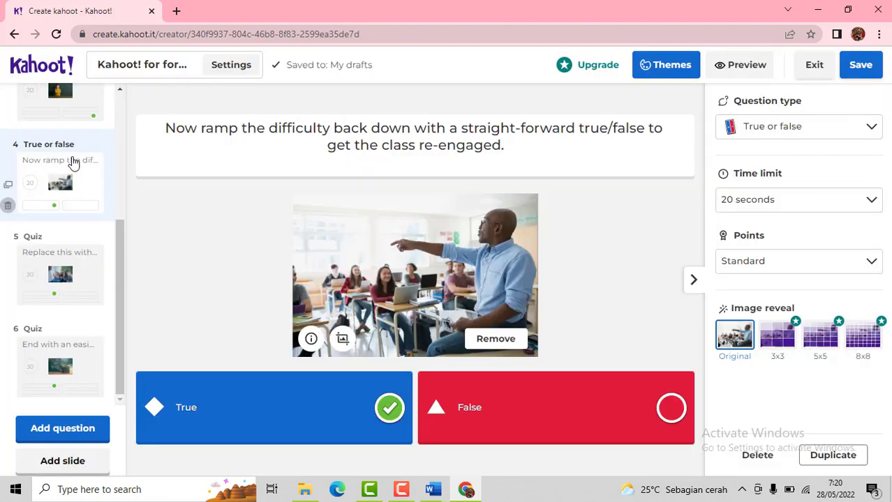
pyautogui.moveTo(123, 225); pyautogui.dragTo(123, 183)
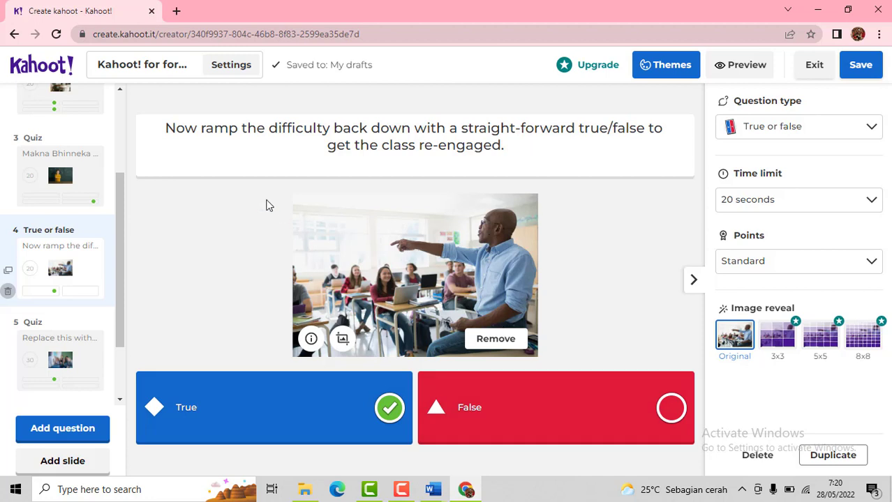
pyautogui.moveTo(117, 191); pyautogui.dragTo(119, 148)
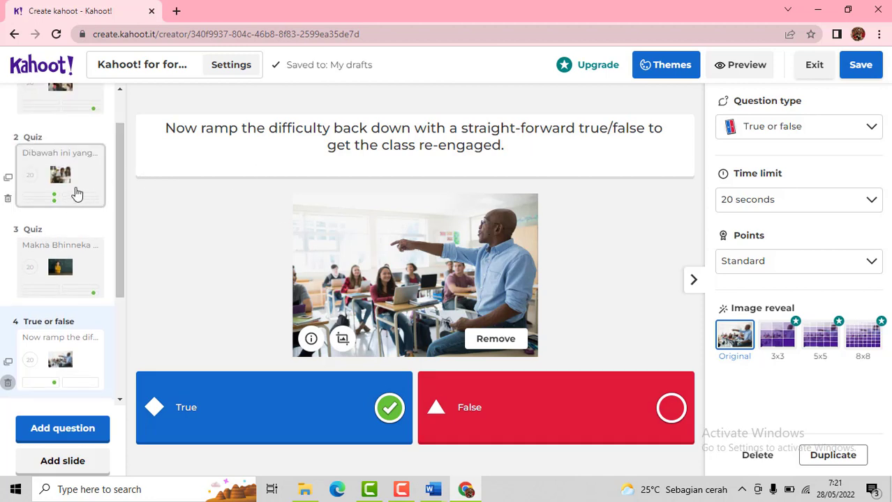
pyautogui.click(78, 264)
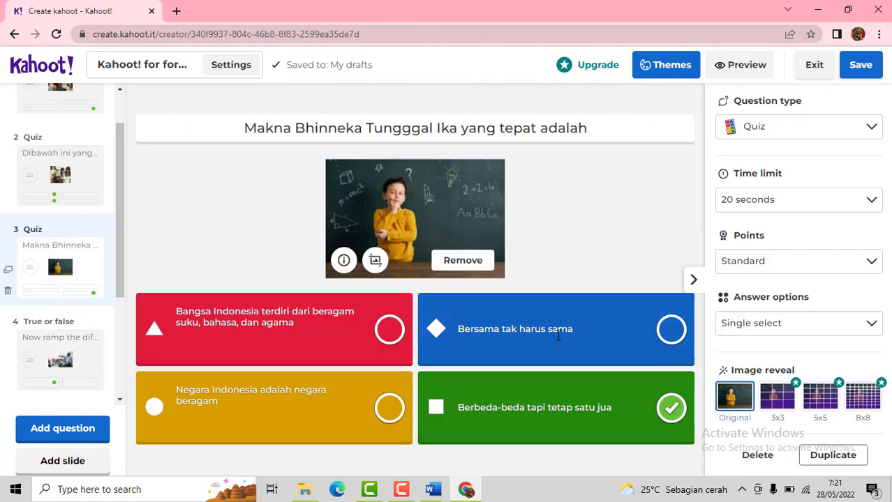
pyautogui.click(67, 358)
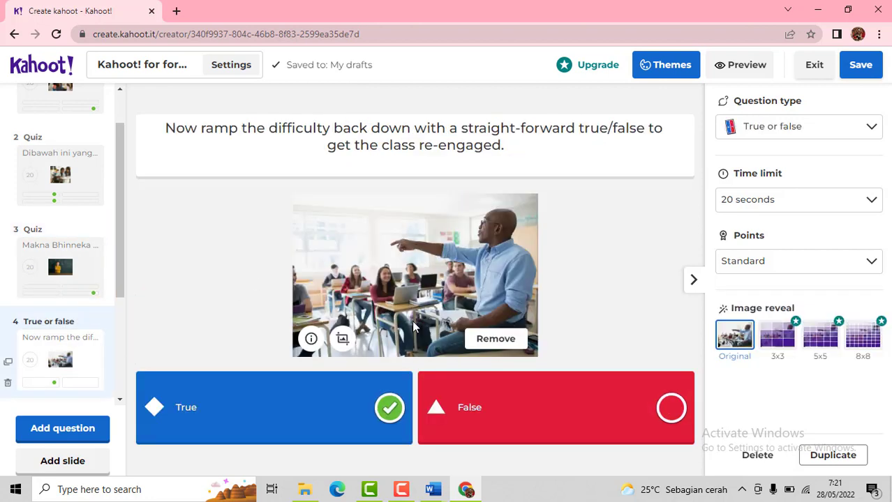
# - Delete the placeholder true or false question, "Now ramp the difficulty back down", at number 4
pyautogui.moveTo(119, 253); pyautogui.dragTo(122, 289)
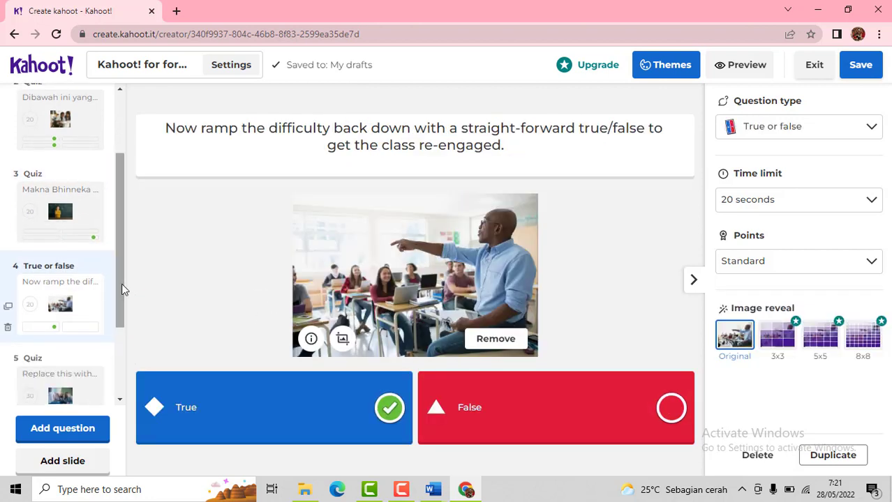
pyautogui.click(8, 327)
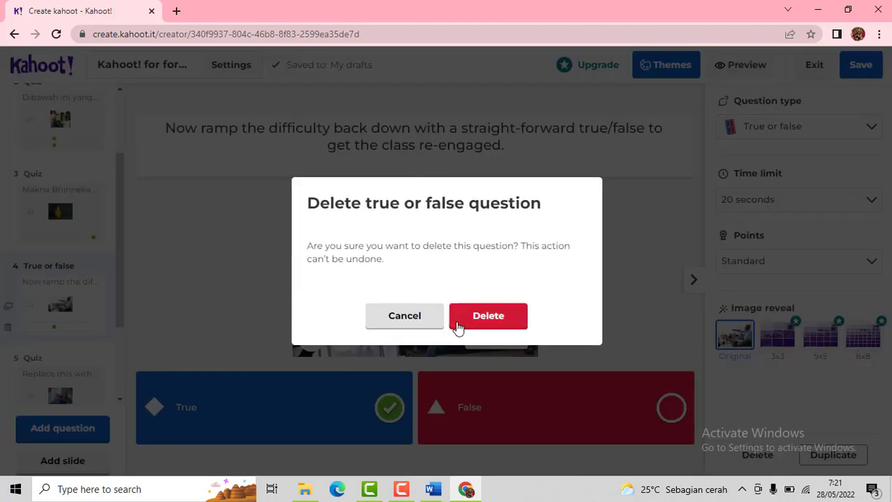
pyautogui.click(516, 317)
# - Delete the placeholder "End with an easier question" and "Replace this with a simpler question" quiz questions, ending the quiz at question 3
pyautogui.moveTo(7, 391)
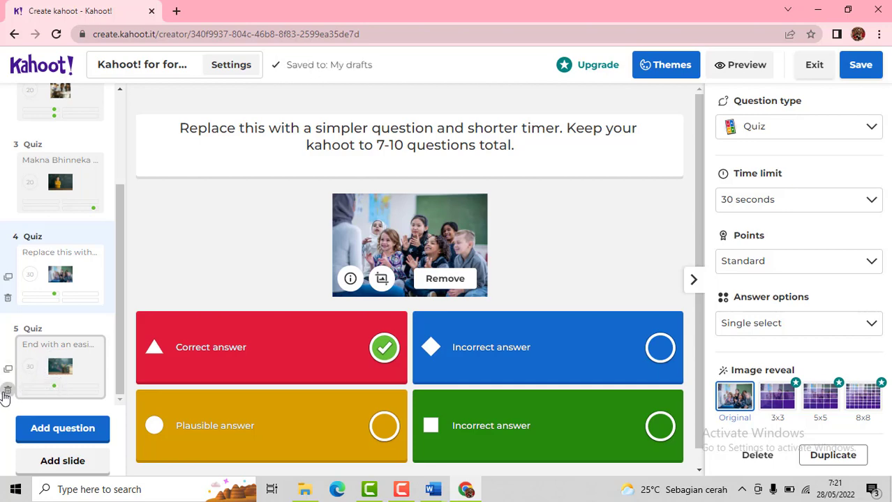
pyautogui.click(8, 391)
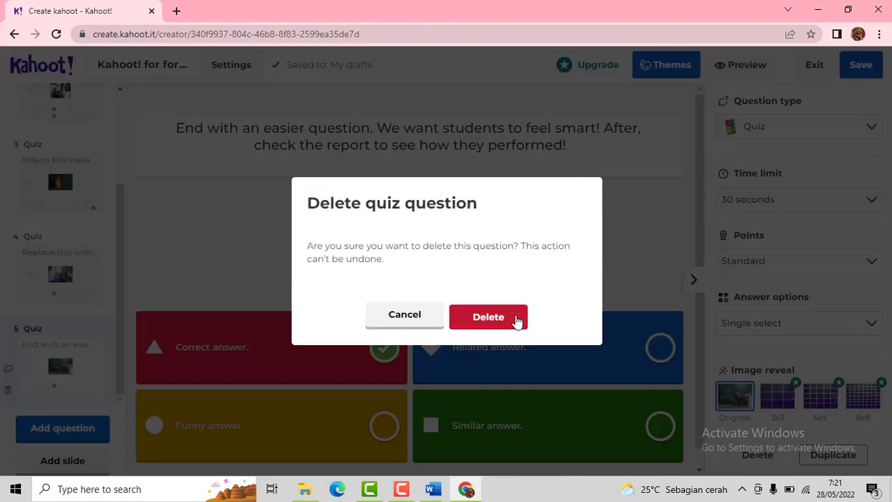
pyautogui.click(488, 317)
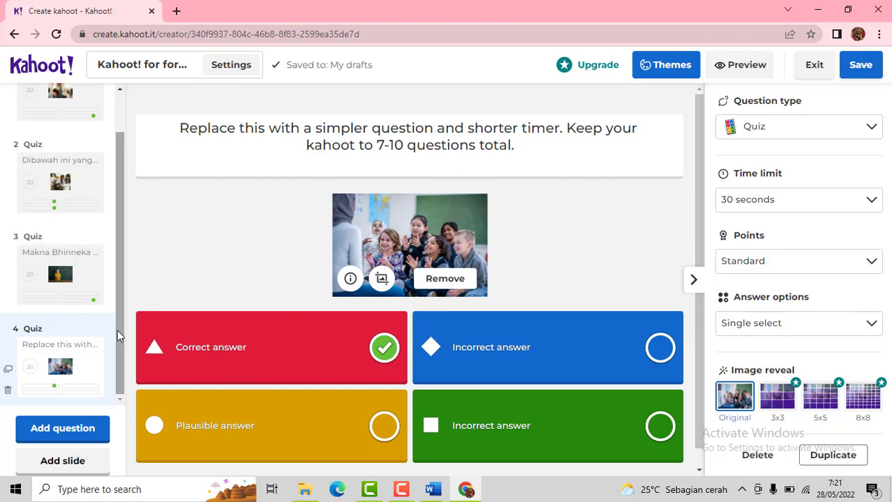
pyautogui.click(9, 391)
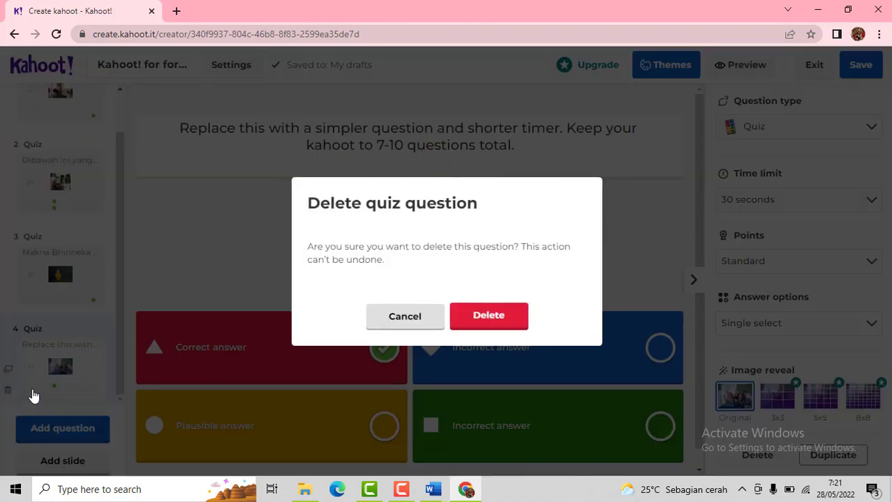
pyautogui.click(490, 317)
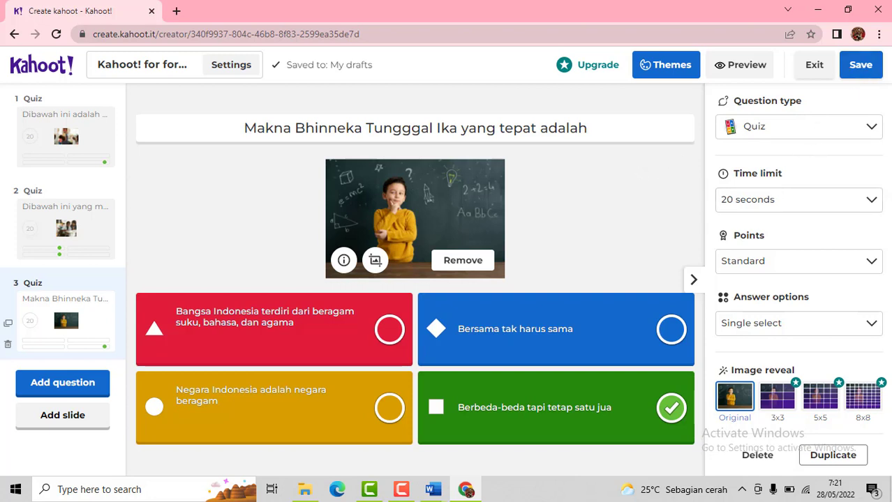
# - Keep question 3, "Makna Bhinneka Tungggal Ika yang tepat adalah", as a Quiz type and set its time limit to 30 seconds
pyautogui.click(871, 133)
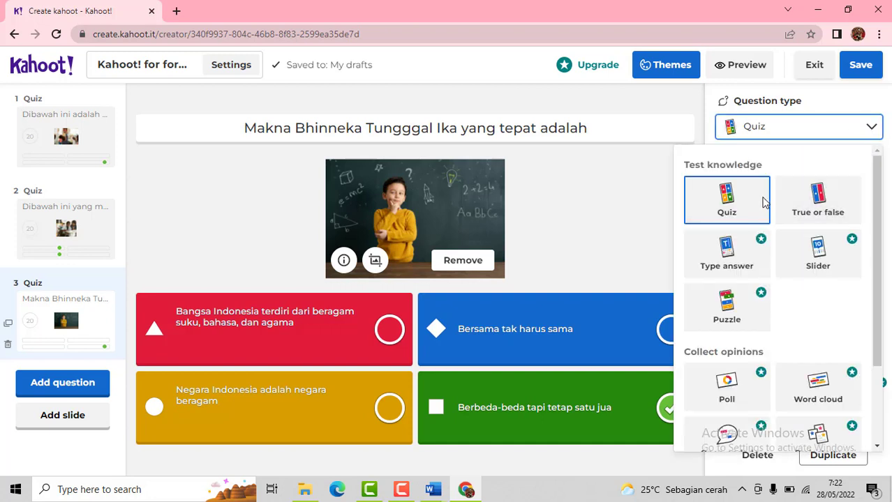
pyautogui.click(741, 206)
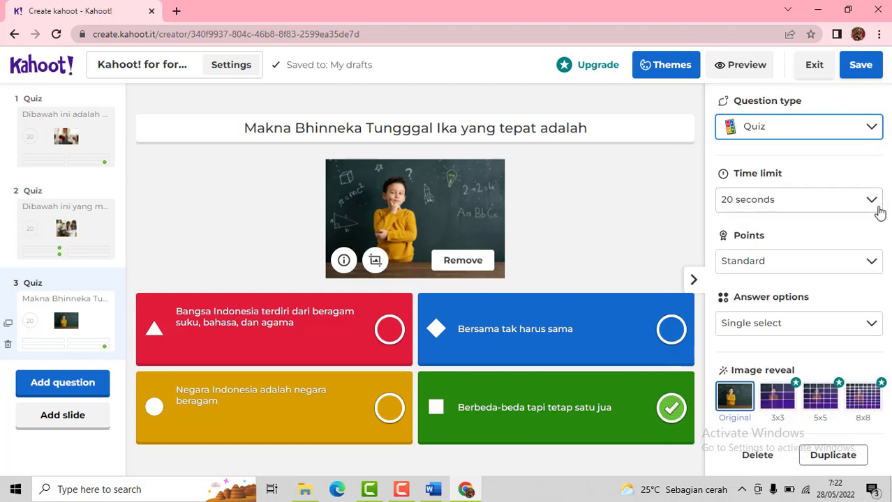
pyautogui.click(872, 200)
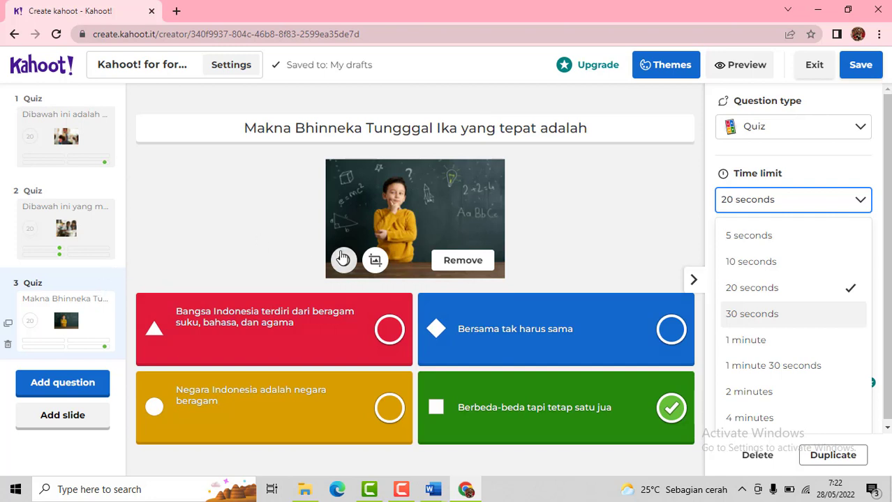
pyautogui.click(782, 316)
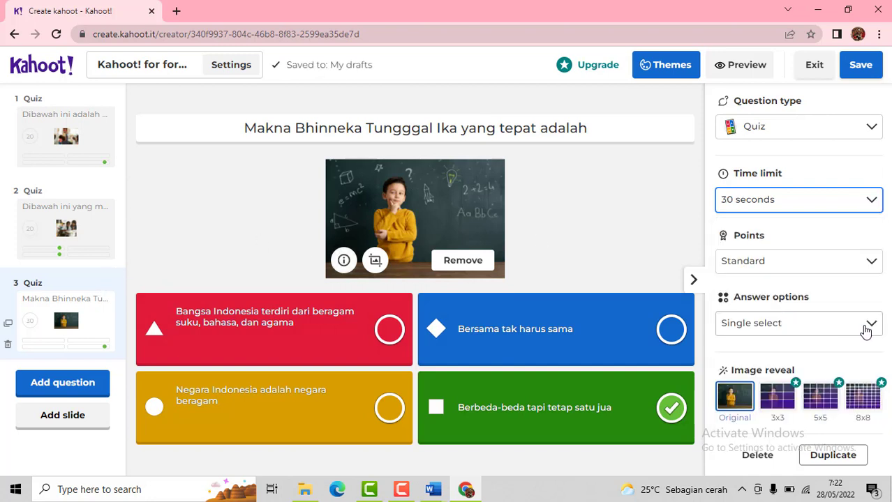
# - Set the time limit of question 1, about words similar in meaning to kebhinekaan, to 30 seconds
pyautogui.click(98, 130)
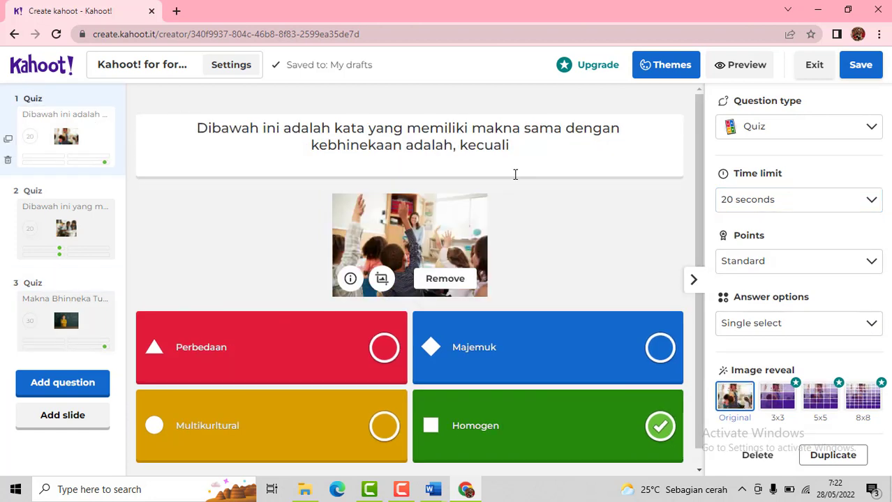
pyautogui.click(856, 203)
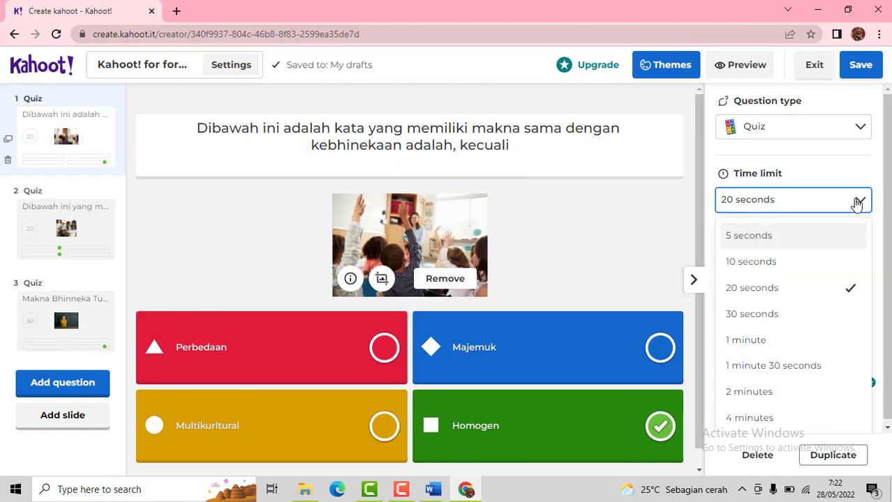
pyautogui.click(811, 315)
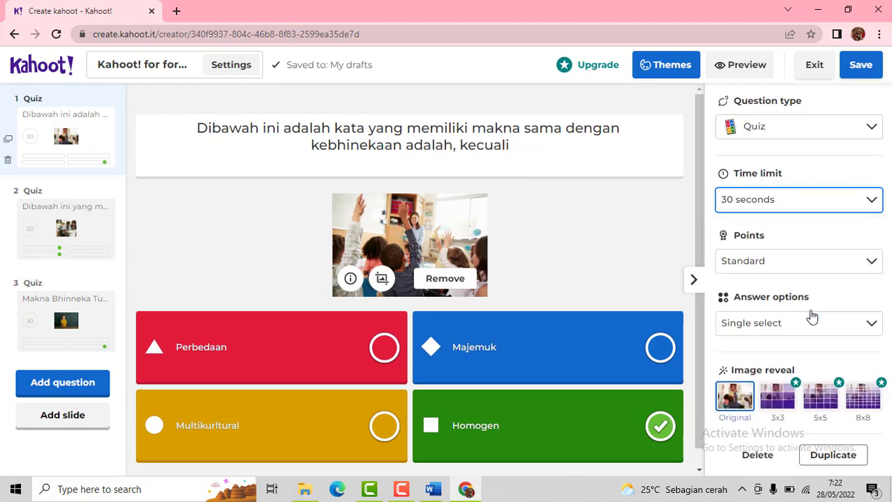
# - View question 2, then save the finished kahoot and return to the library
pyautogui.click(78, 231)
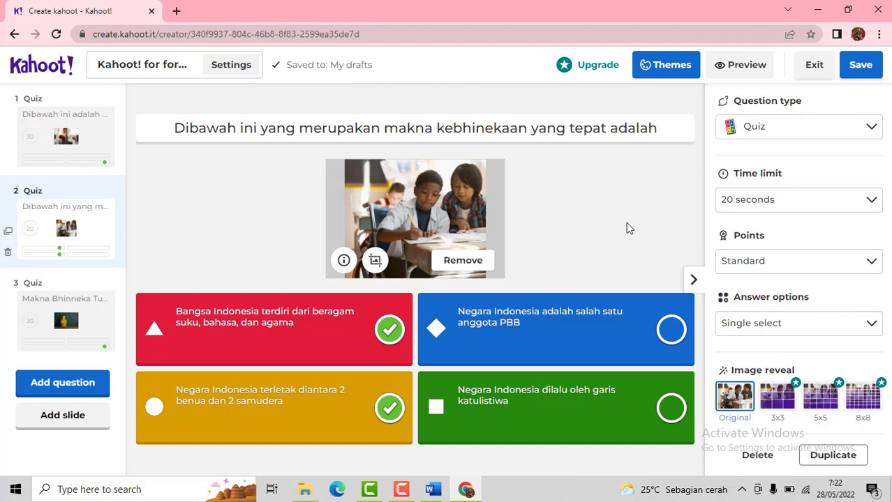
pyautogui.click(861, 66)
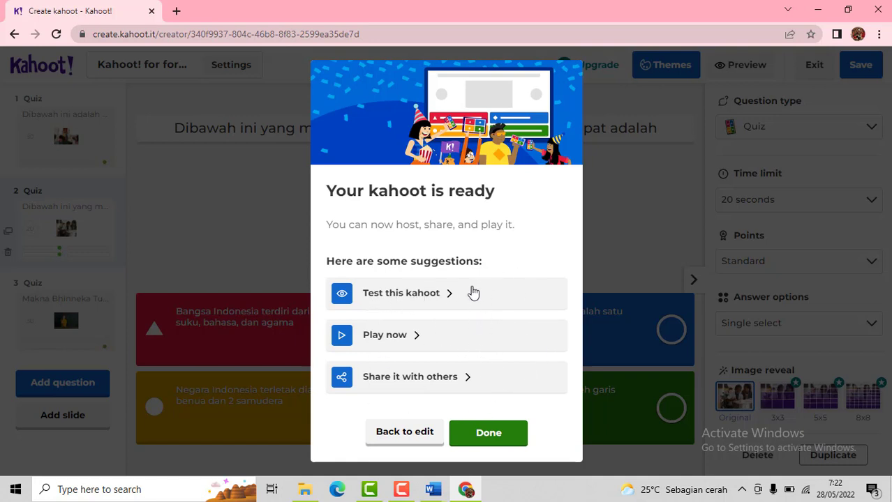
pyautogui.click(488, 433)
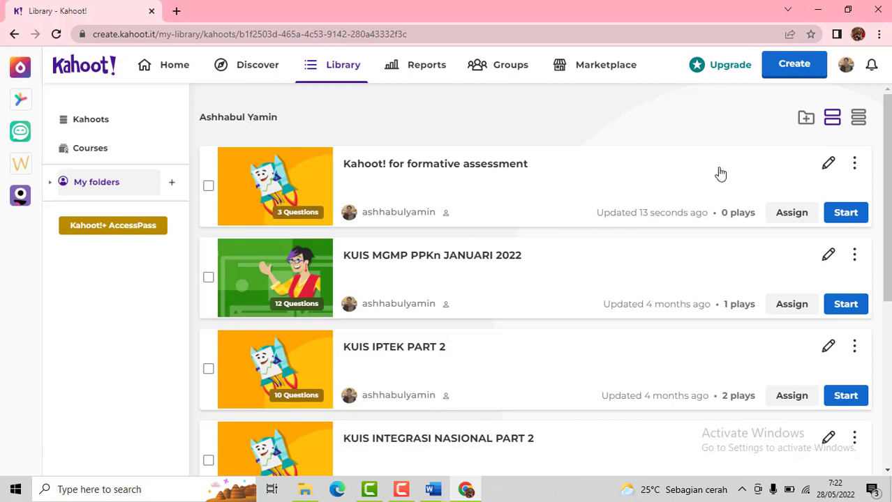
# - Rename the "Kahoot! for formative assessment" quiz in the library as "KUIS WAWASAN NUSANTARA"
pyautogui.click(854, 165)
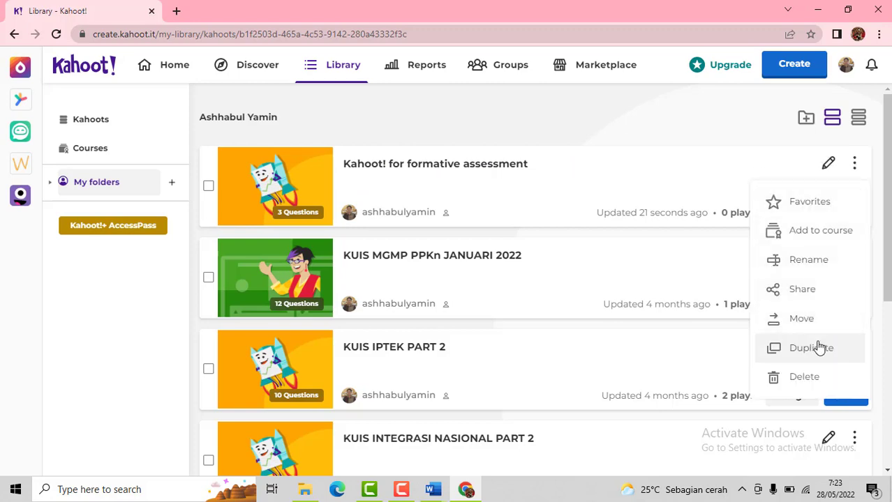
pyautogui.click(808, 261)
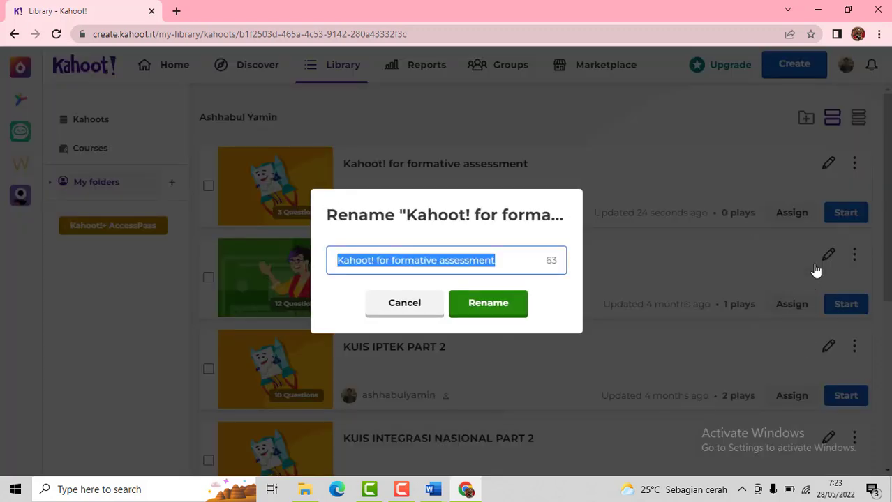
pyautogui.write('k')
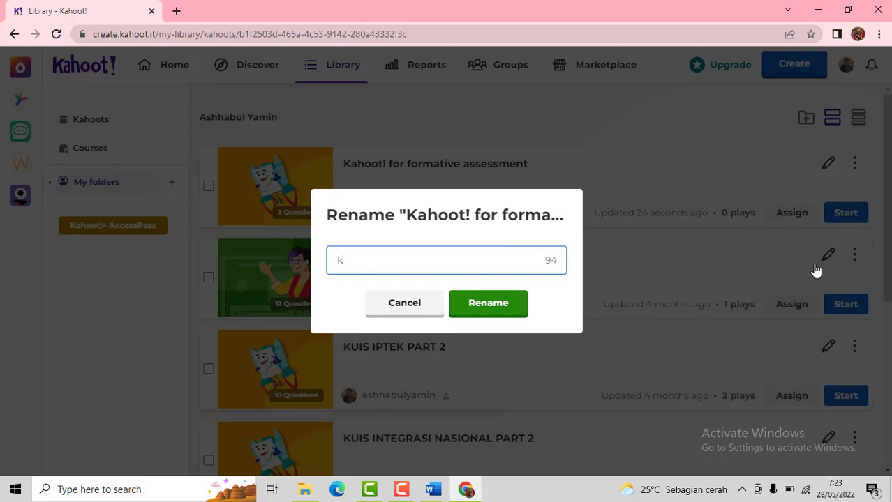
pyautogui.press('BackSpace')
pyautogui.write('KUIS WAWA')
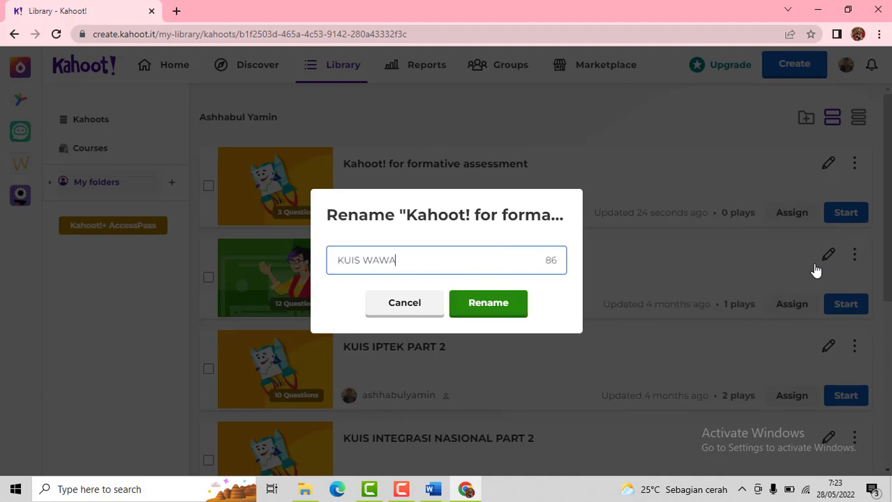
pyautogui.write('SAN NUSANTARA')
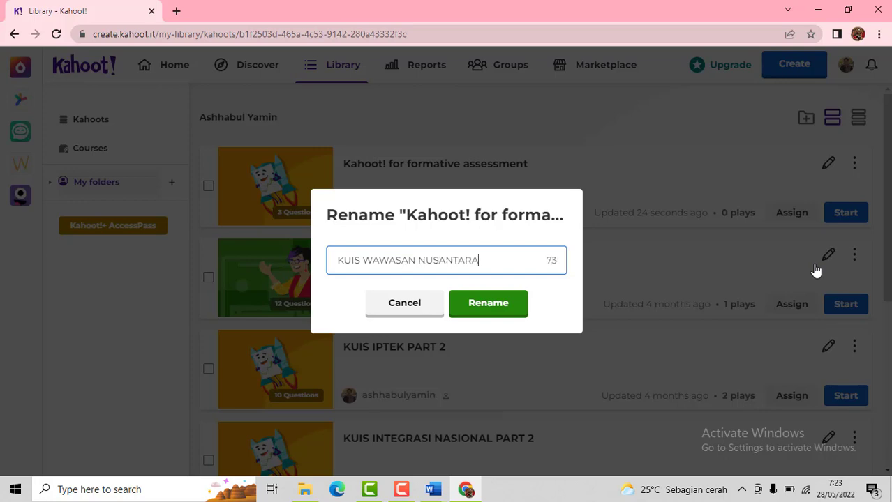
pyautogui.click(506, 305)
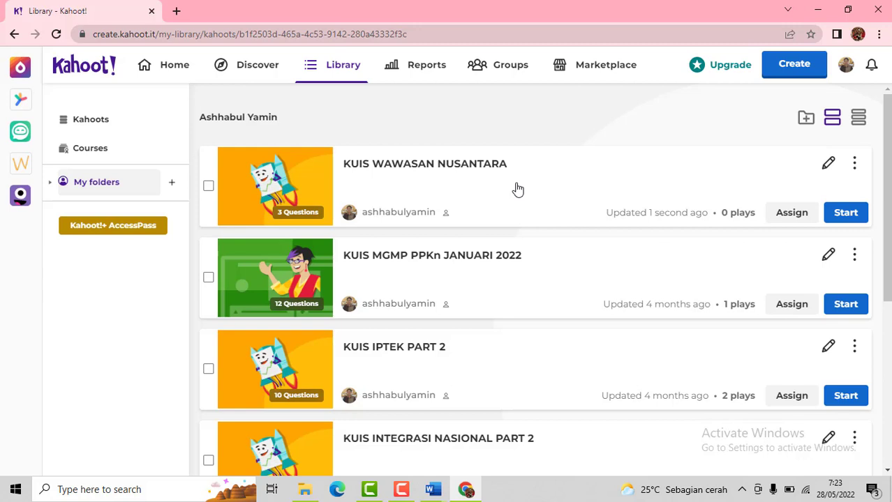
pyautogui.click(403, 491)
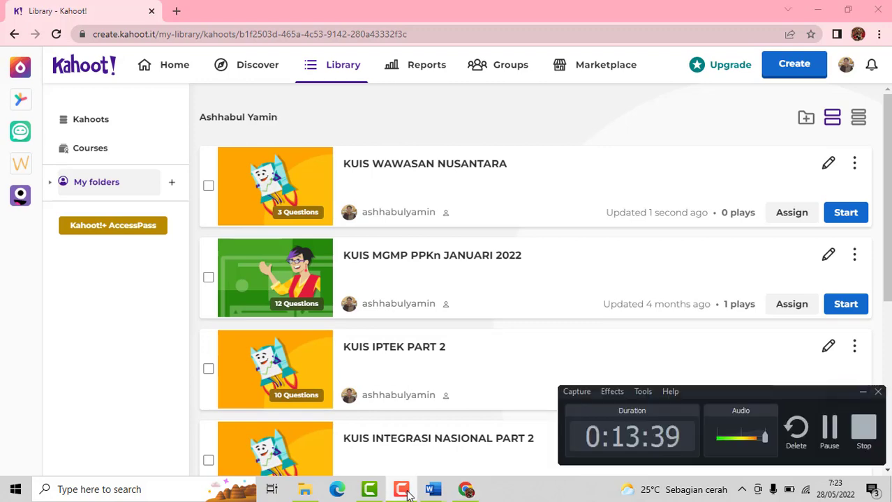